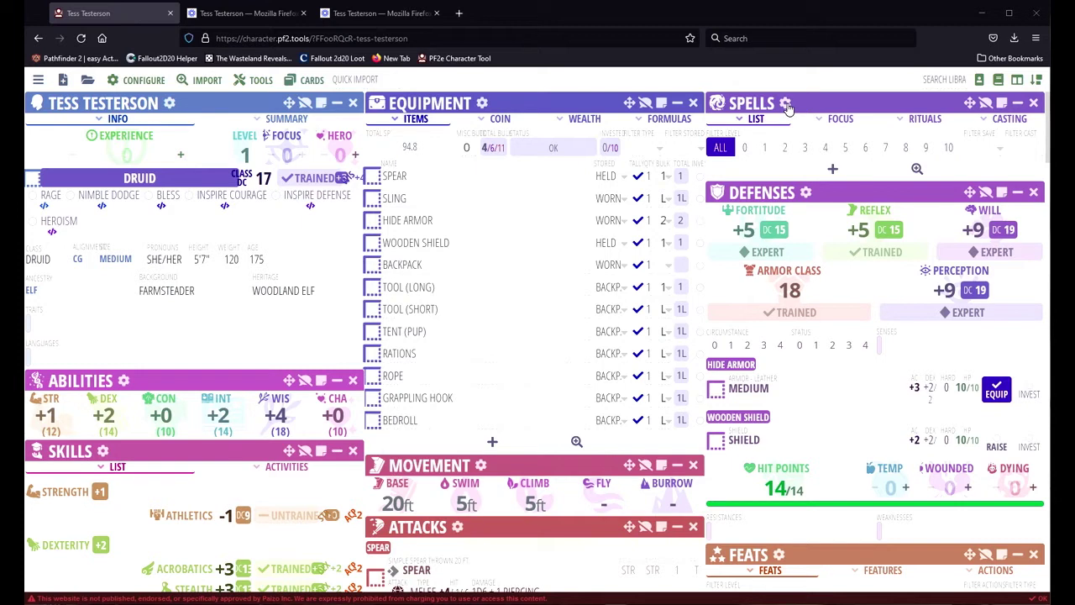
# - Set the Druid spell casting entry to the Primal tradition, Trained proficiency and Wisdom as its ability
pyautogui.click(785, 104)
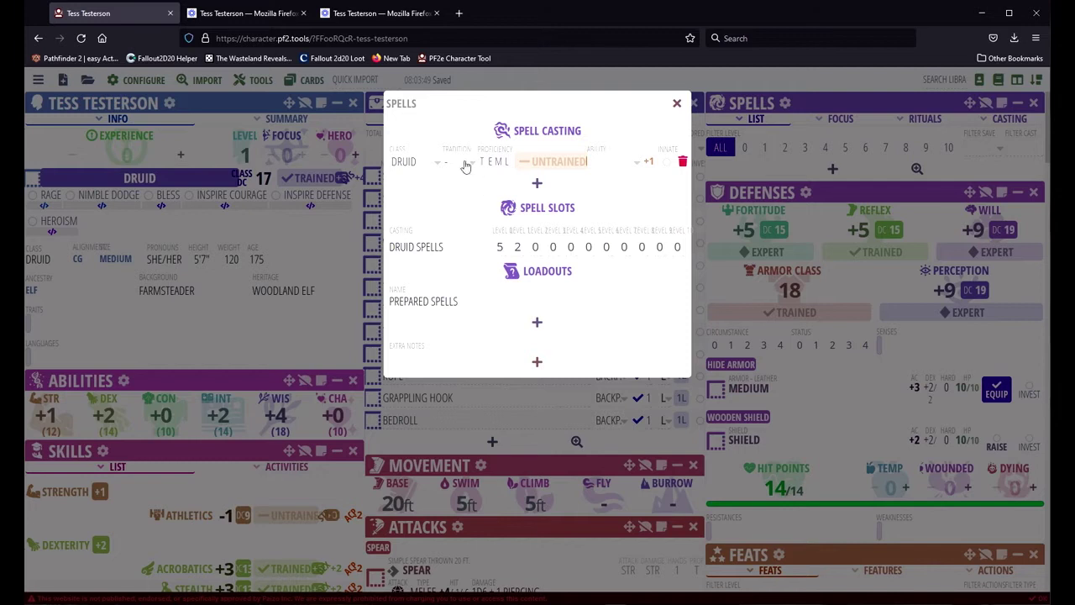
pyautogui.click(416, 161)
pyautogui.click(418, 161)
pyautogui.click(465, 166)
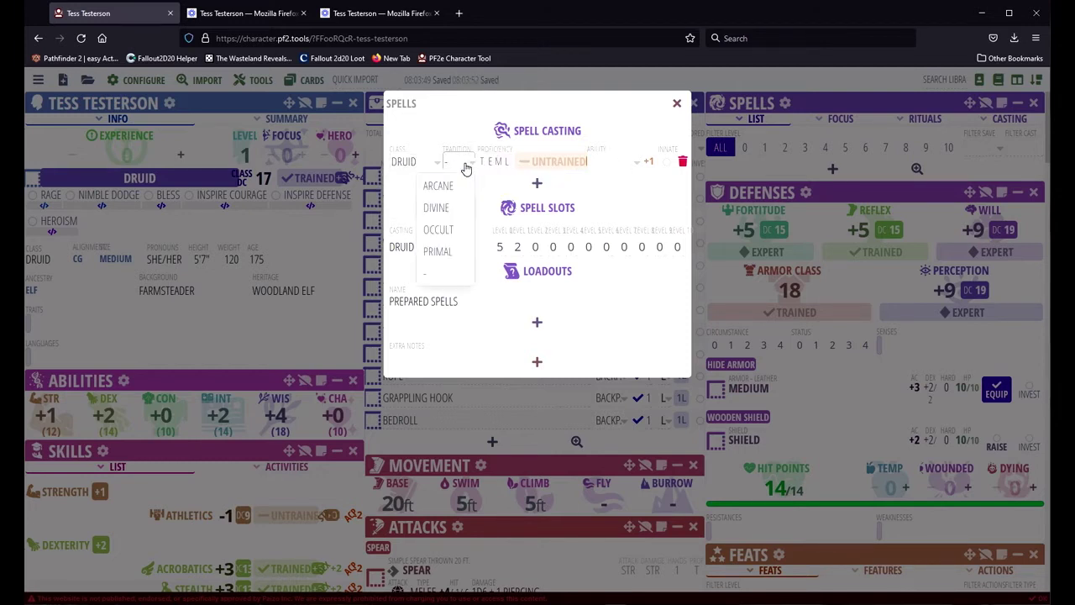
pyautogui.click(437, 251)
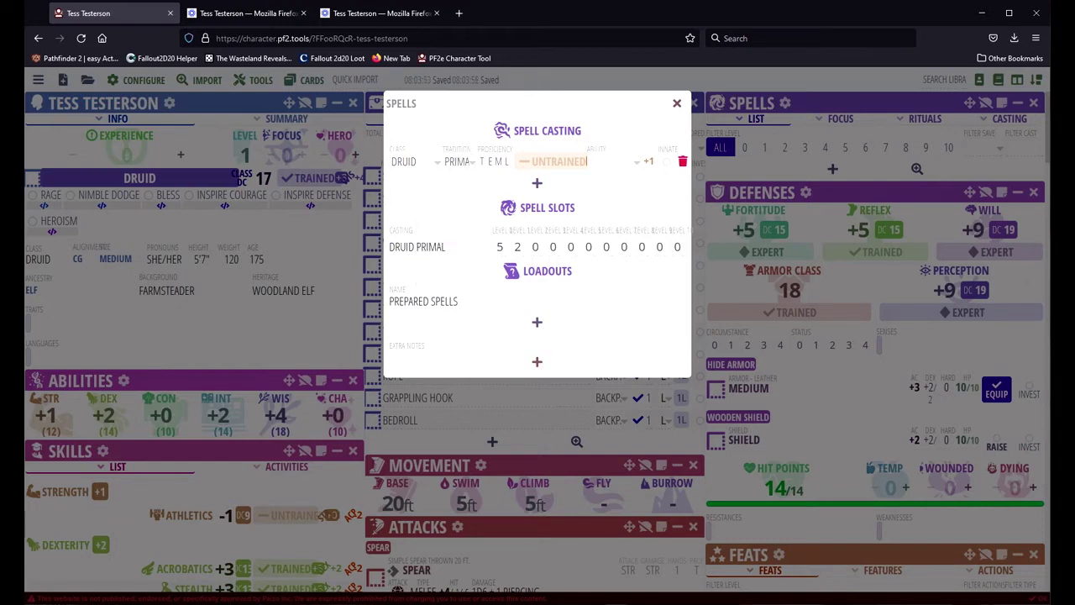
pyautogui.click(482, 164)
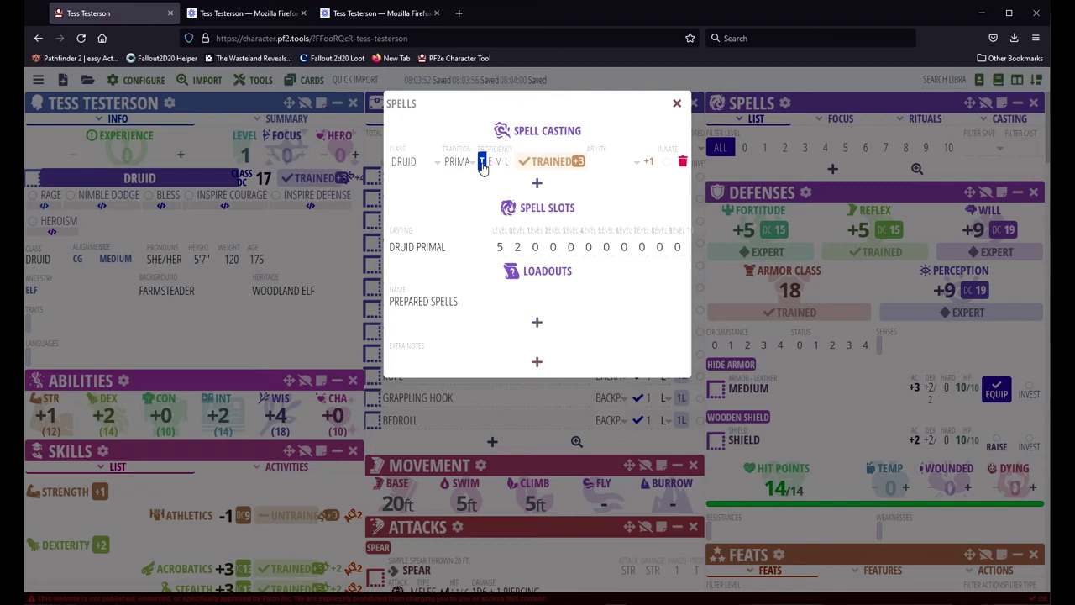
pyautogui.click(619, 167)
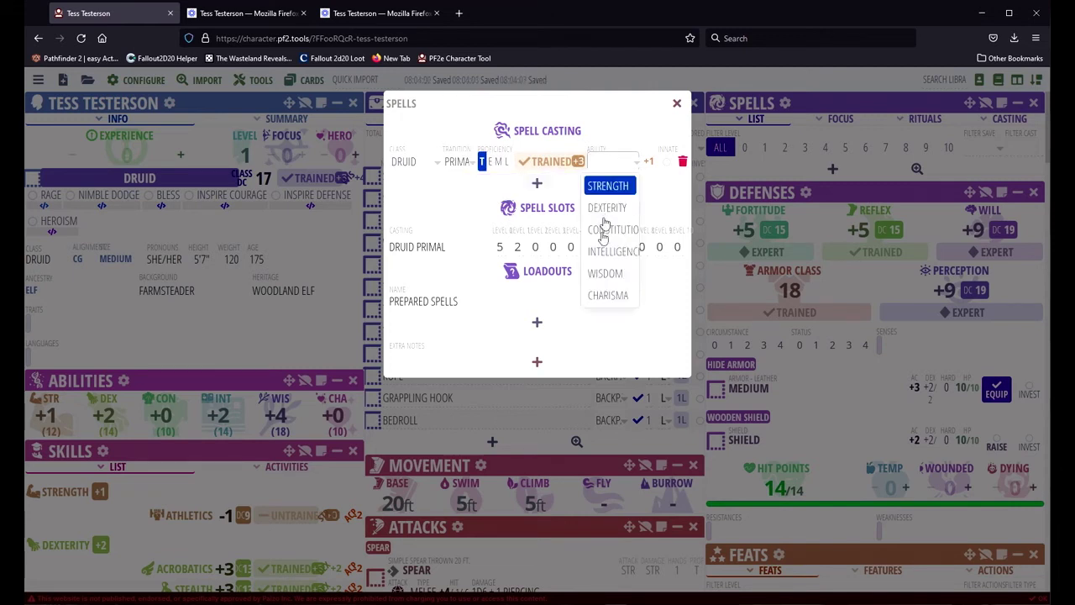
pyautogui.click(621, 275)
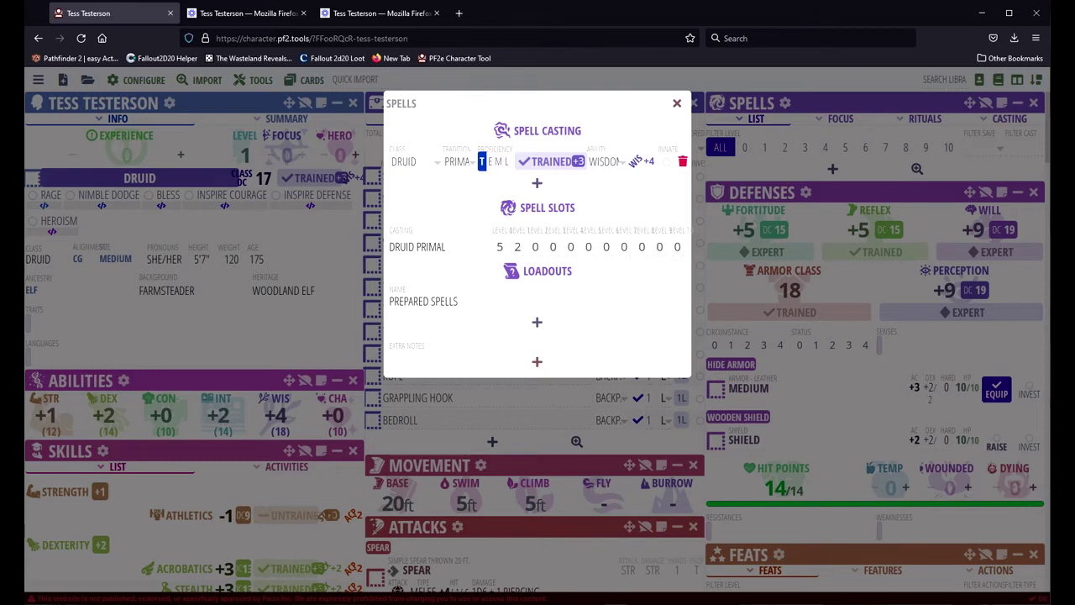
# - Check the Druid Primal spell slots in the spell settings and view the character's focus spells and spell list
pyautogui.click(499, 246)
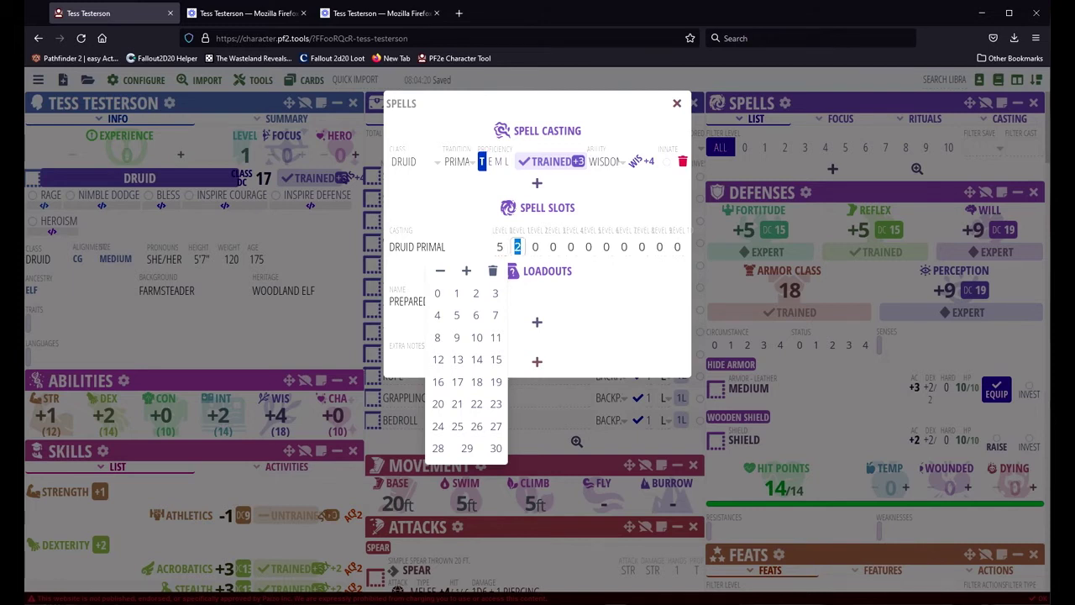
pyautogui.click(473, 220)
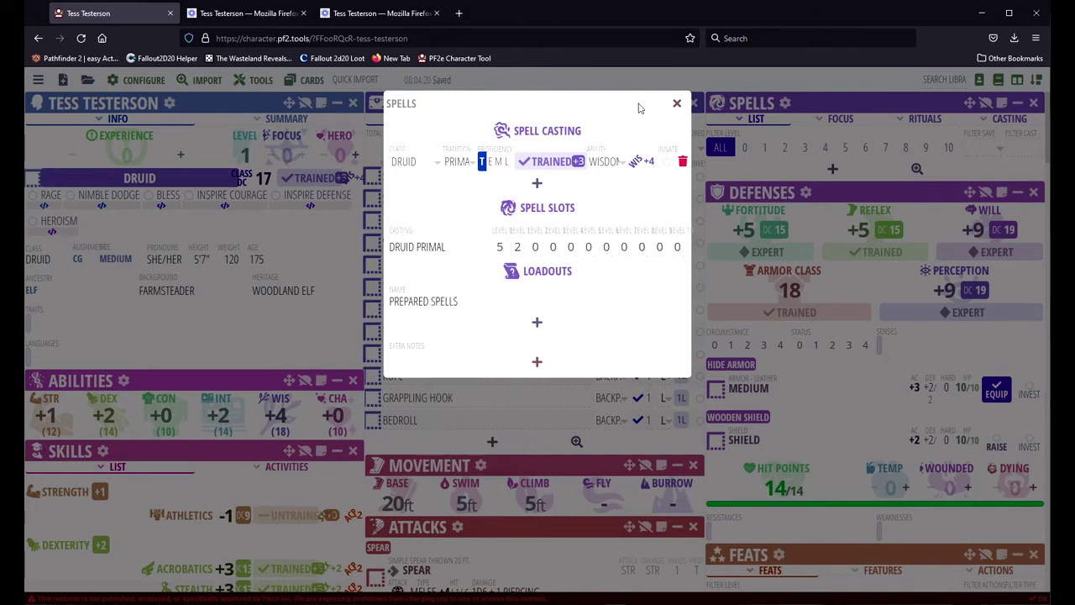
pyautogui.click(676, 102)
pyautogui.click(840, 121)
pyautogui.click(748, 122)
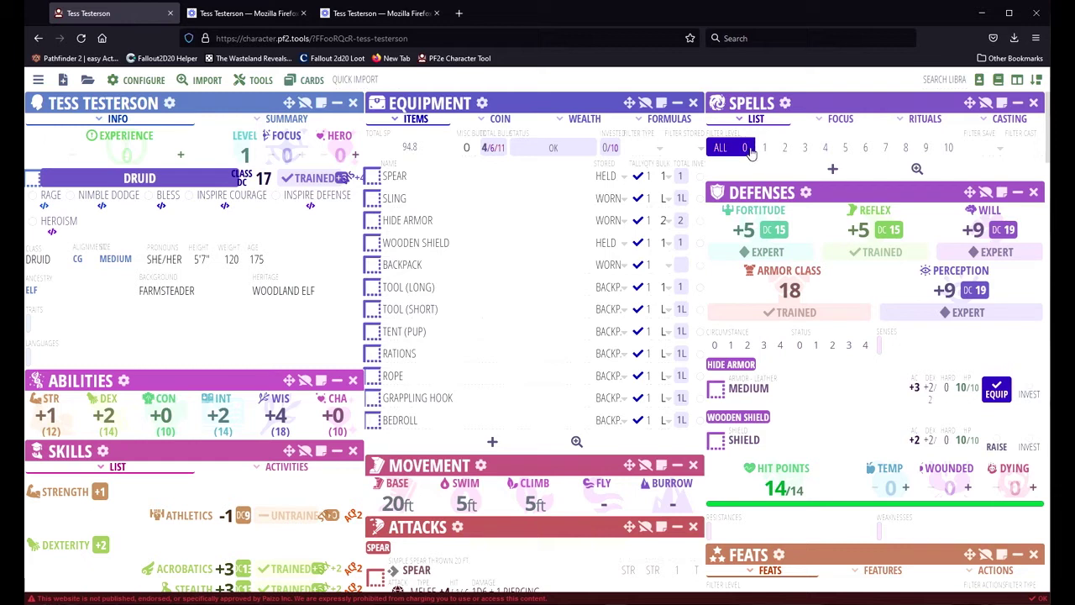
pyautogui.click(784, 104)
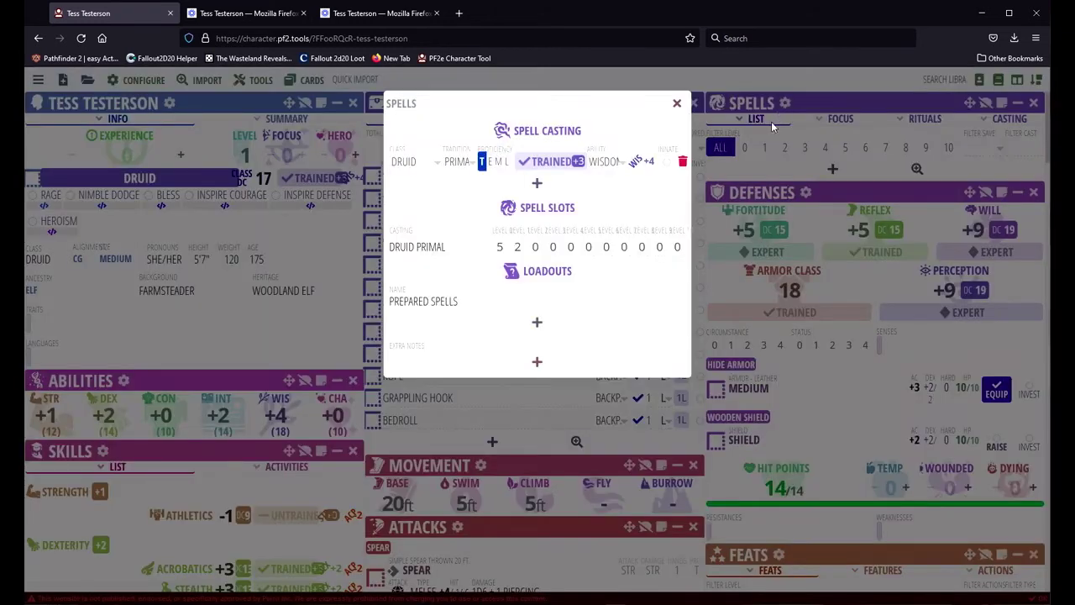
pyautogui.click(676, 104)
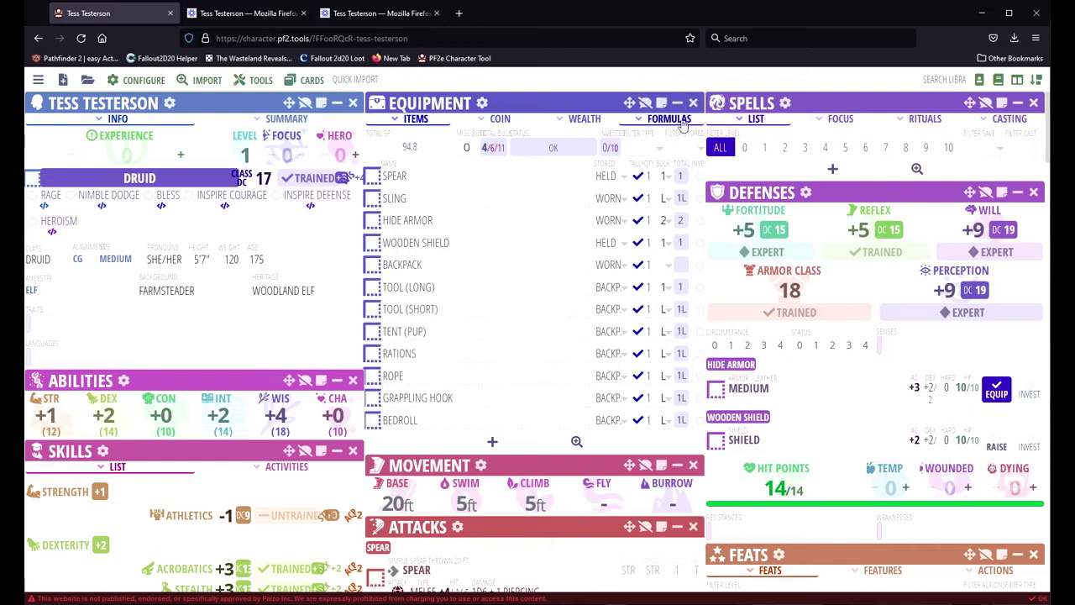
# - Search the importer for "GALE BL" and import the Gale Blast cantrip
pyautogui.click(209, 81)
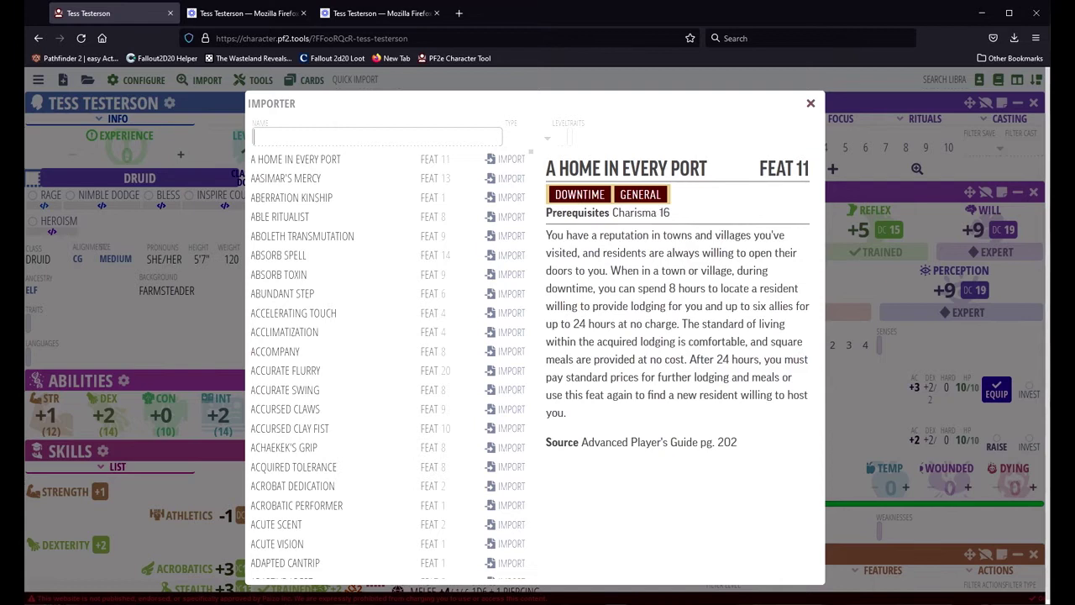
pyautogui.write('F')
pyautogui.write('ALE BL')
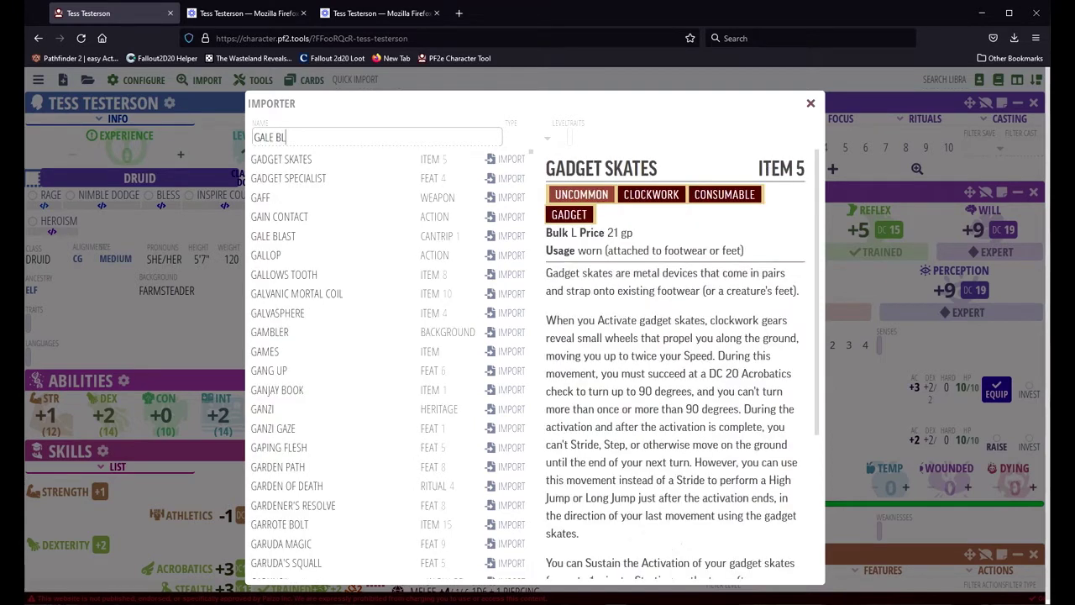
pyautogui.click(501, 160)
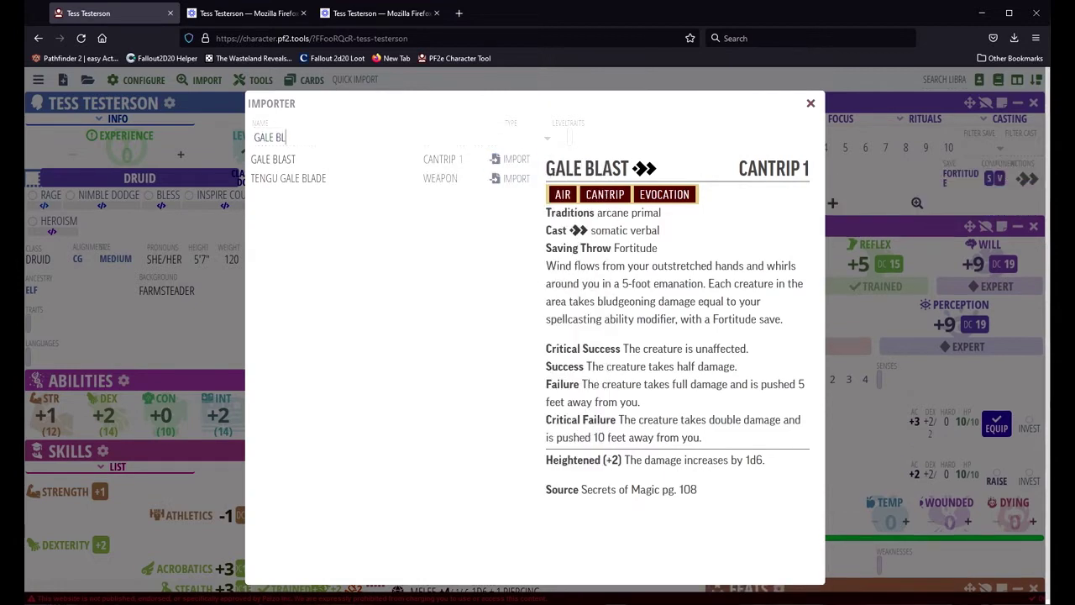
# - Search the importer for "RAY OF FR" and import the Ray of Frost cantrip
pyautogui.hotkey('ctrl', 'a')
pyautogui.write('R')
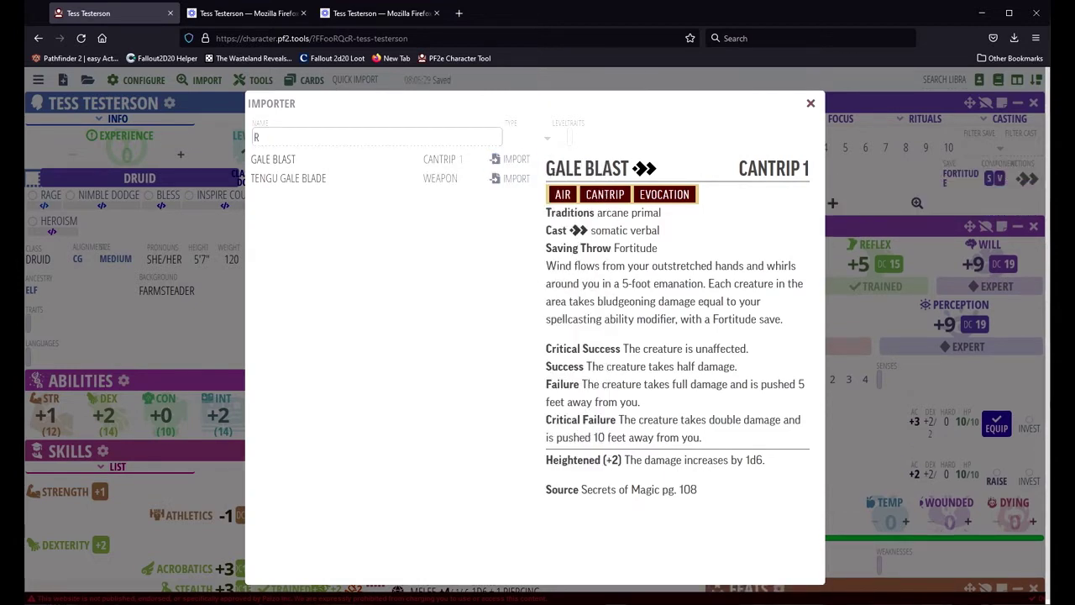
pyautogui.write('AY OF FR')
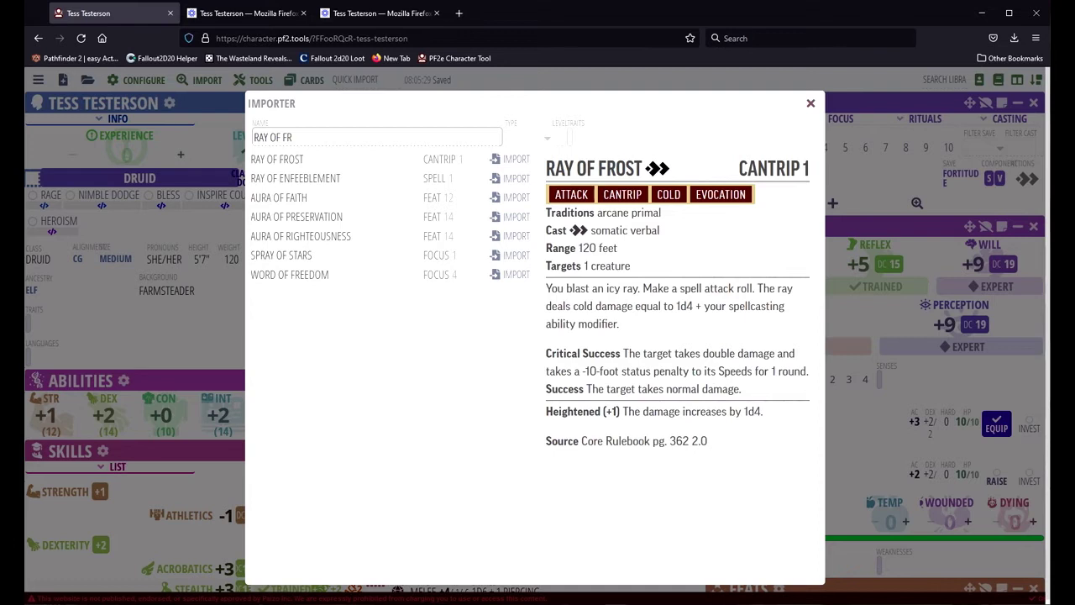
pyautogui.click(511, 159)
# - Search the importer for "TANGLEF" and import the Tanglefoot cantrip
pyautogui.hotkey('ctrl', 'a')
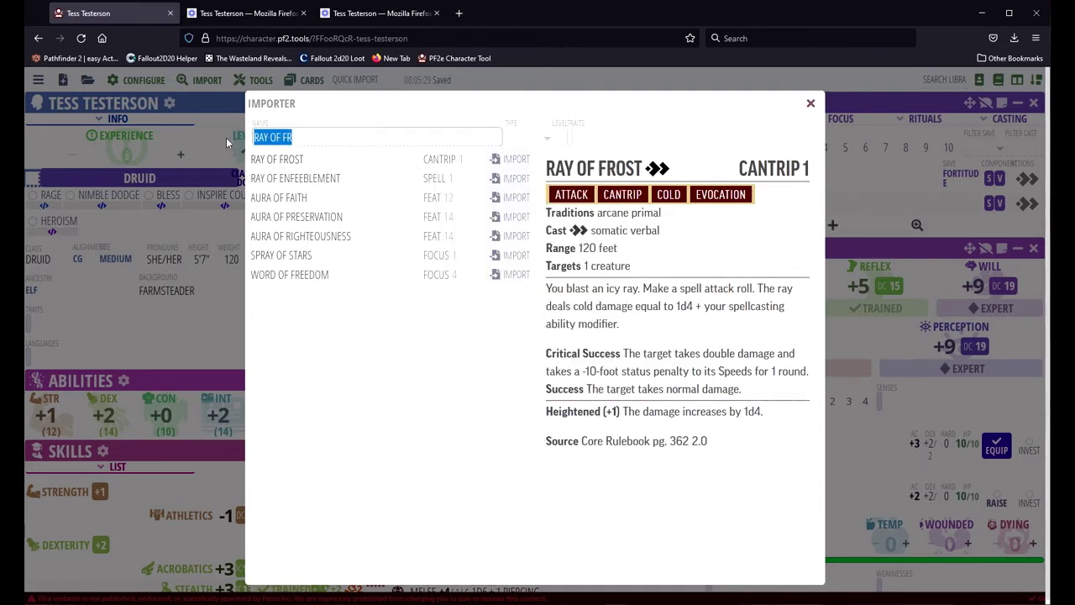
pyautogui.write('T')
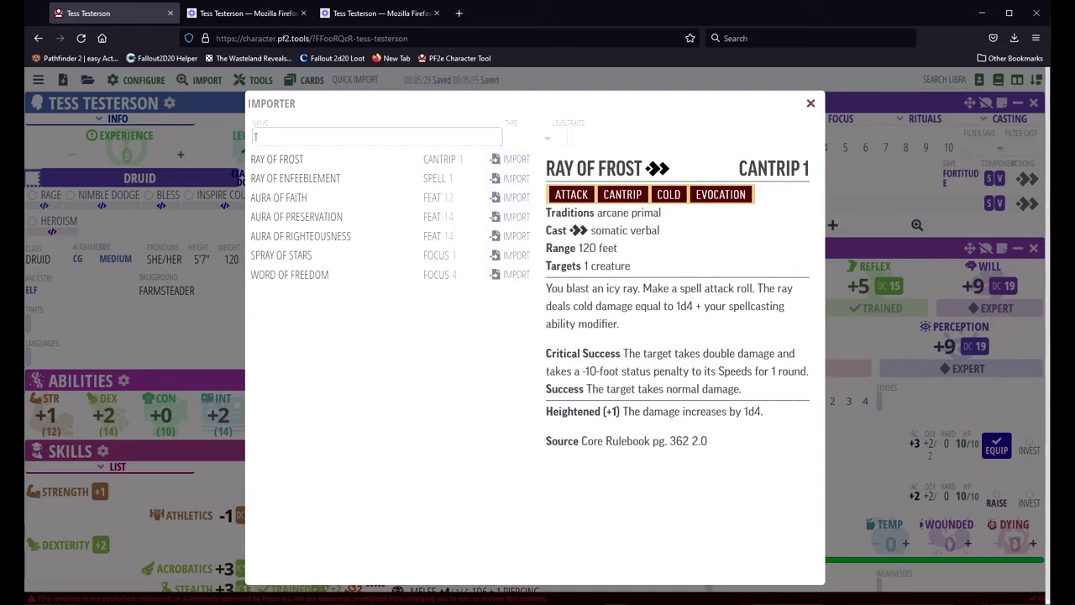
pyautogui.write('ANGLEF')
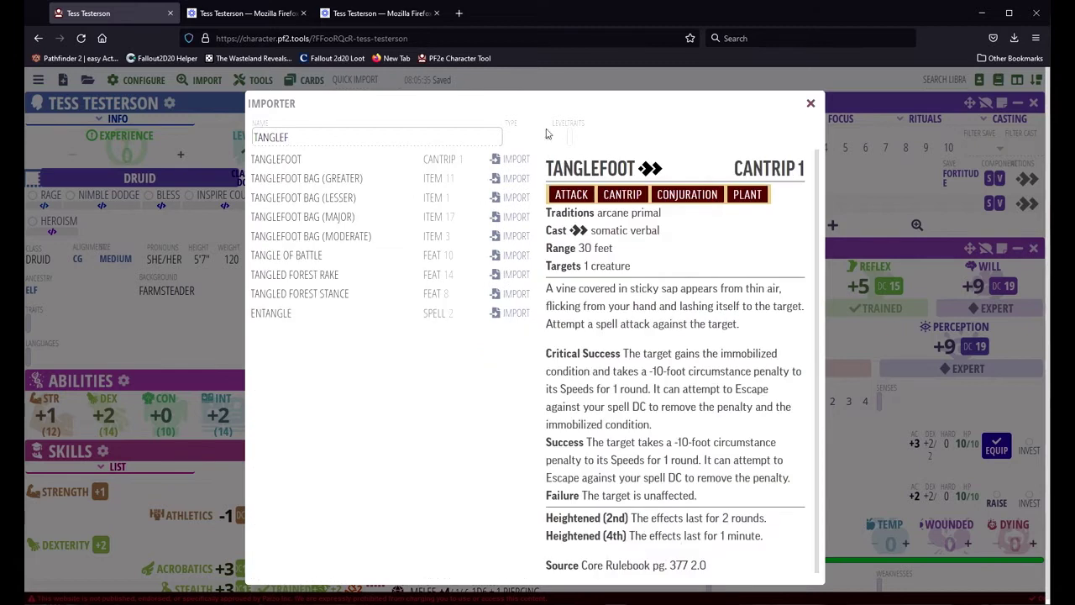
pyautogui.click(520, 158)
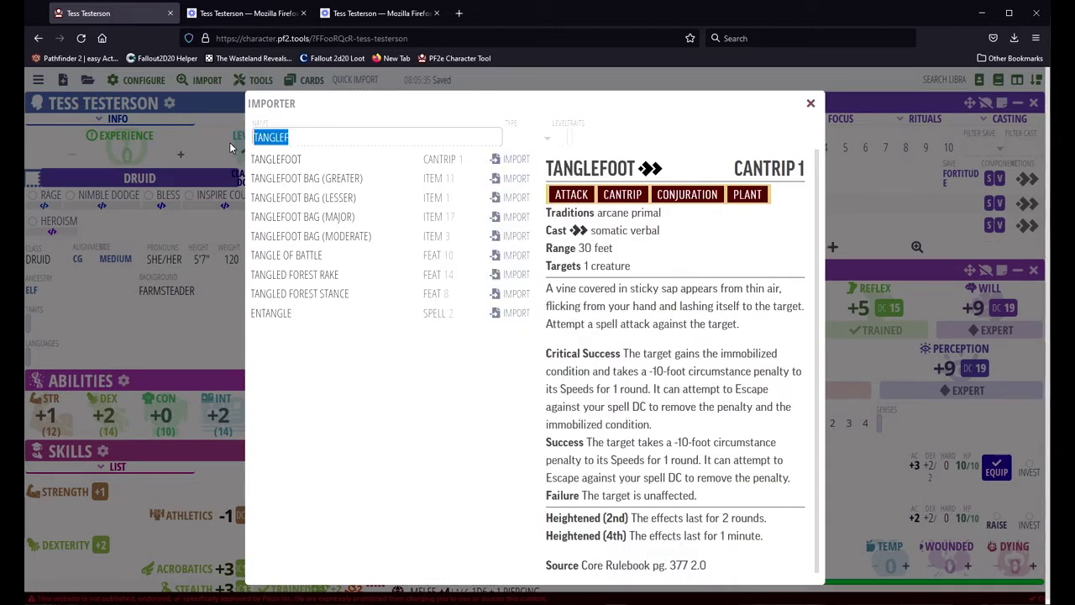
# - Import the Know Direction and Light cantrips, searching for "KNOW DIR" and "LIGHT"
pyautogui.write('KNOW DIR')
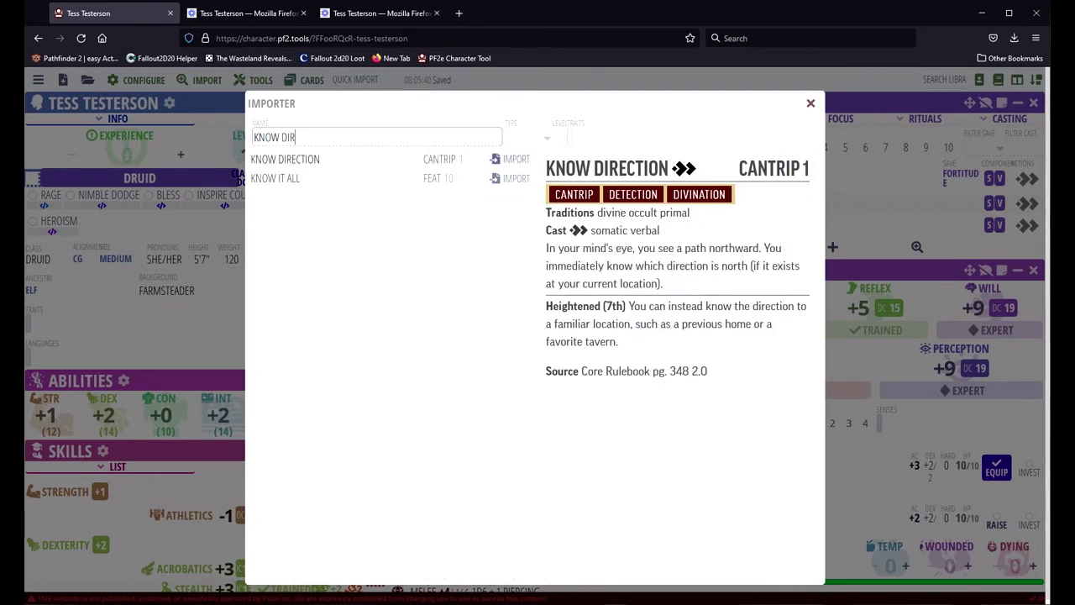
pyautogui.click(511, 160)
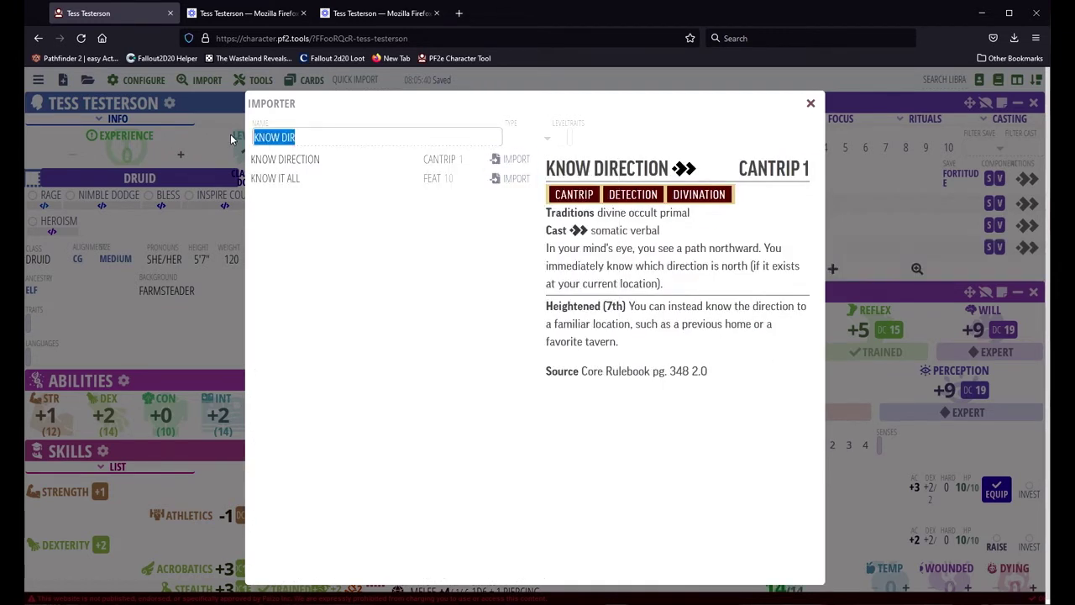
pyautogui.write('LIGHT')
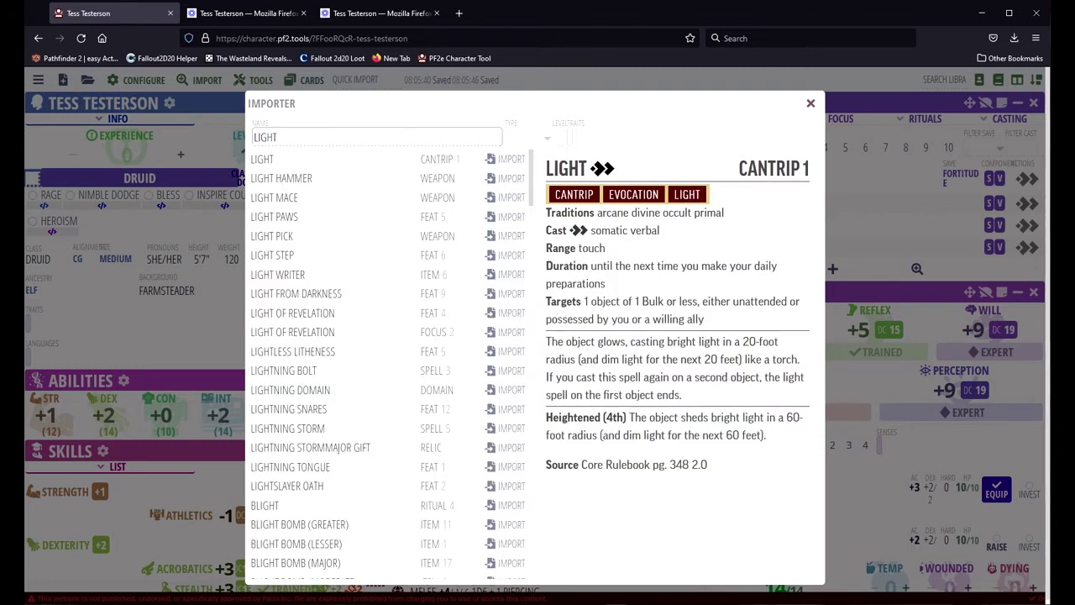
pyautogui.click(501, 159)
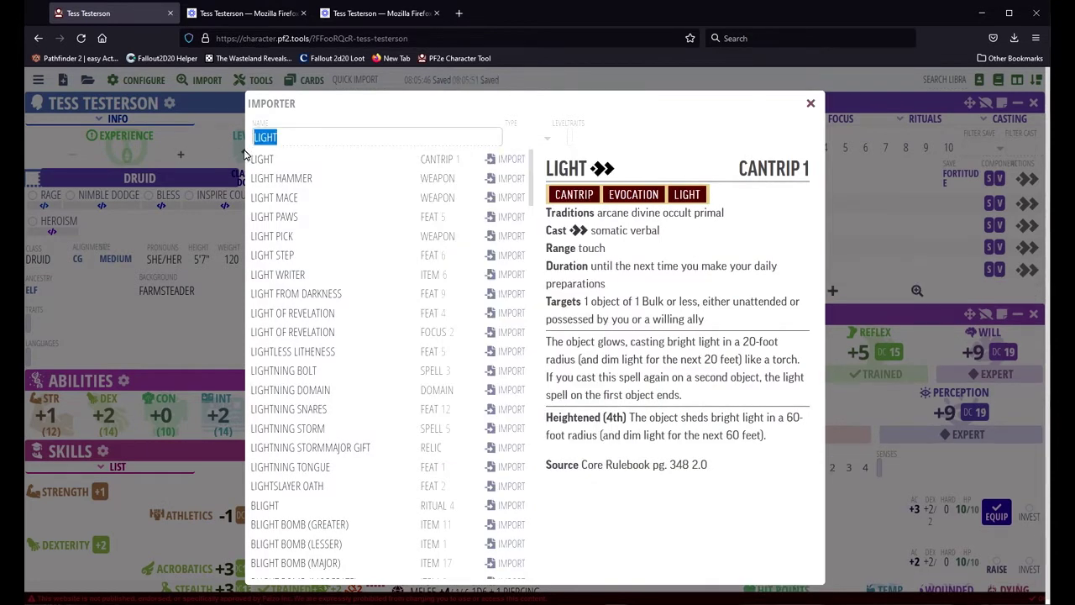
# - Import the level 1 spells Burning Hands and Feather Fall, and close the importer
pyautogui.write('BURNING H')
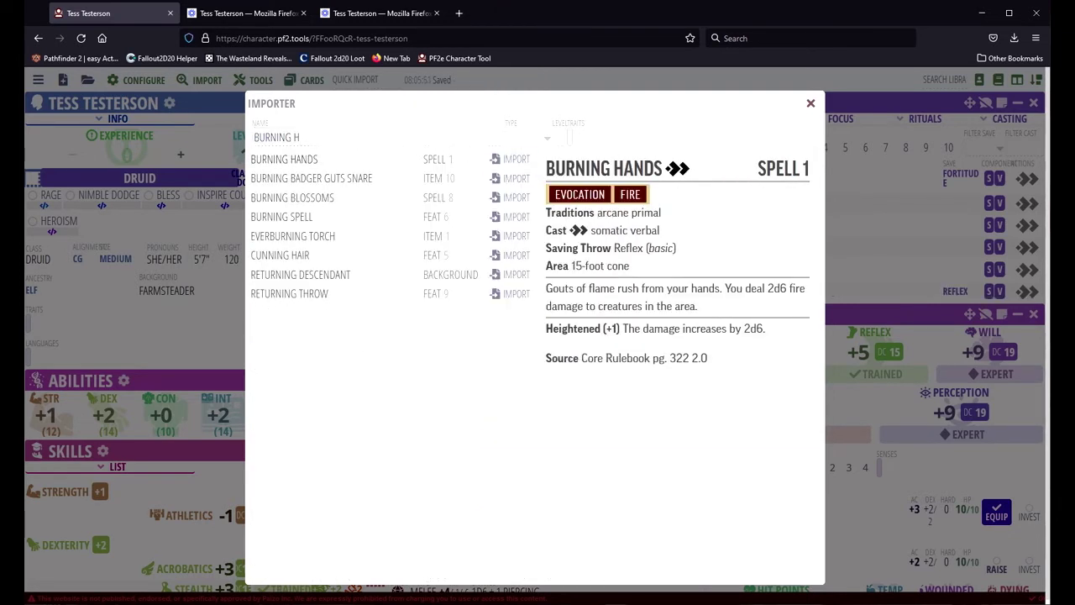
pyautogui.click(501, 158)
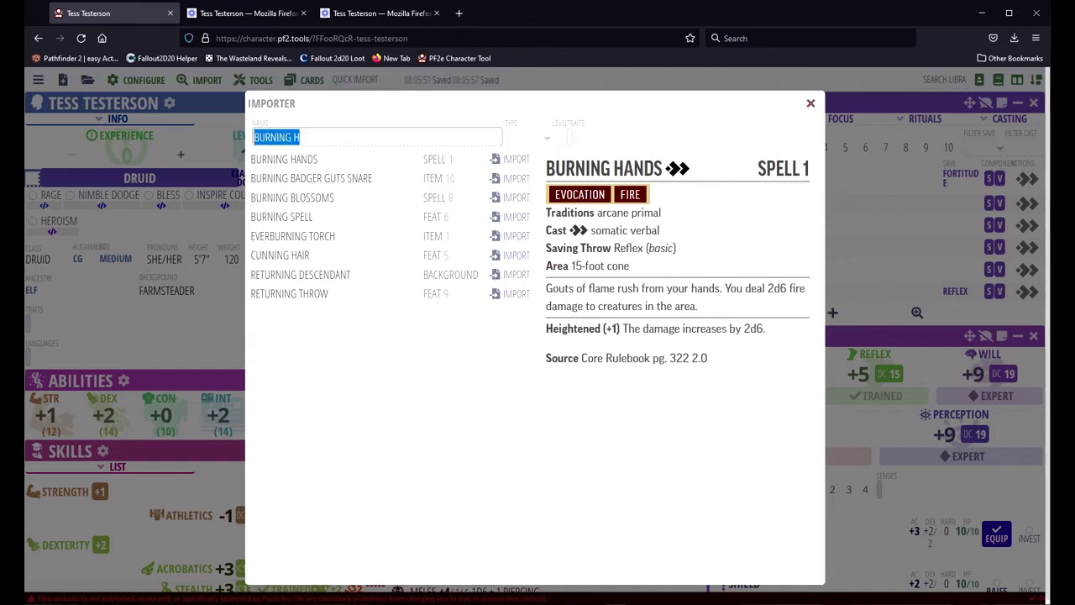
pyautogui.write('FEATHER F')
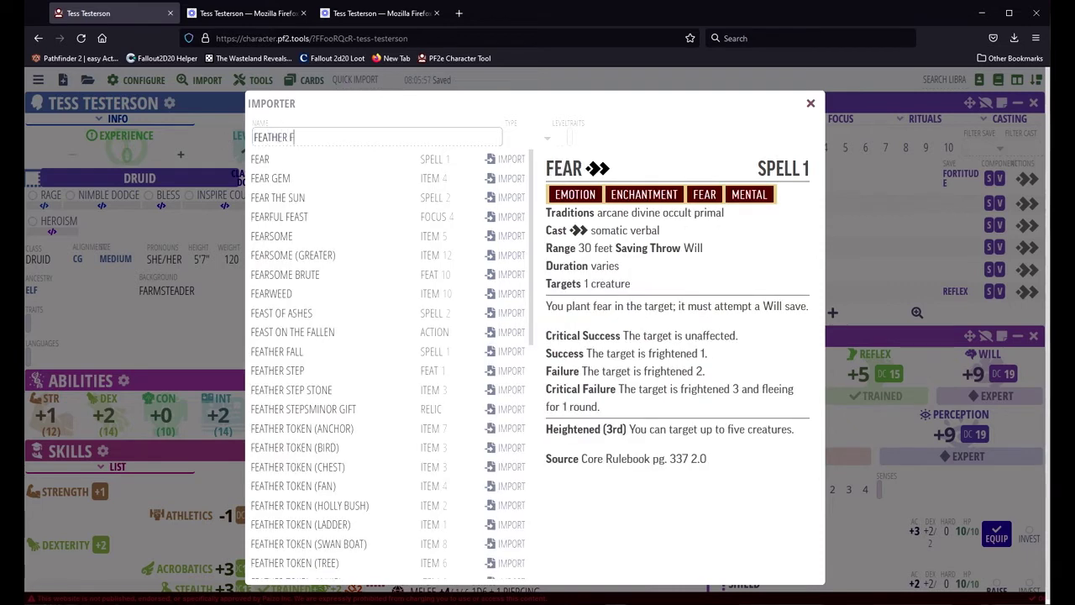
pyautogui.write('A')
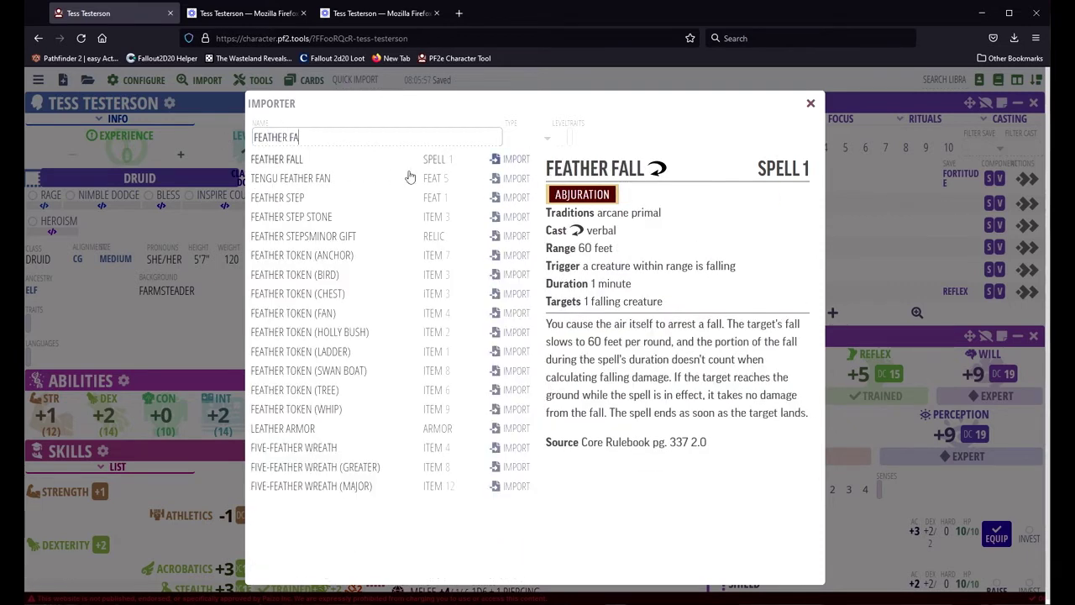
pyautogui.click(508, 158)
pyautogui.click(811, 102)
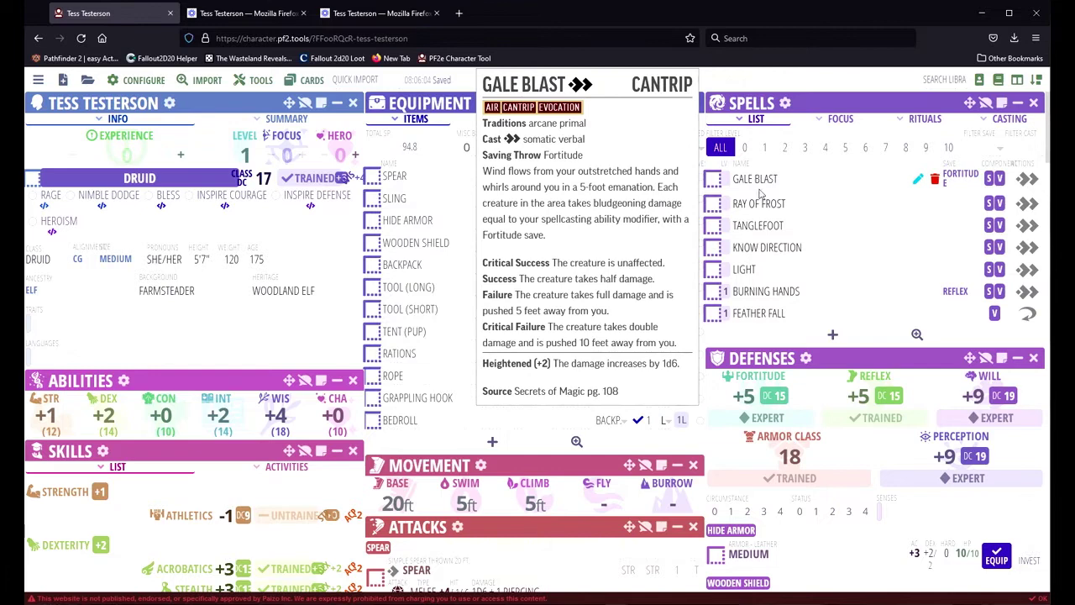
# - Filter the spell list by level 0 and level 1 and read the descriptions of the imported spells
pyautogui.moveTo(763, 264)
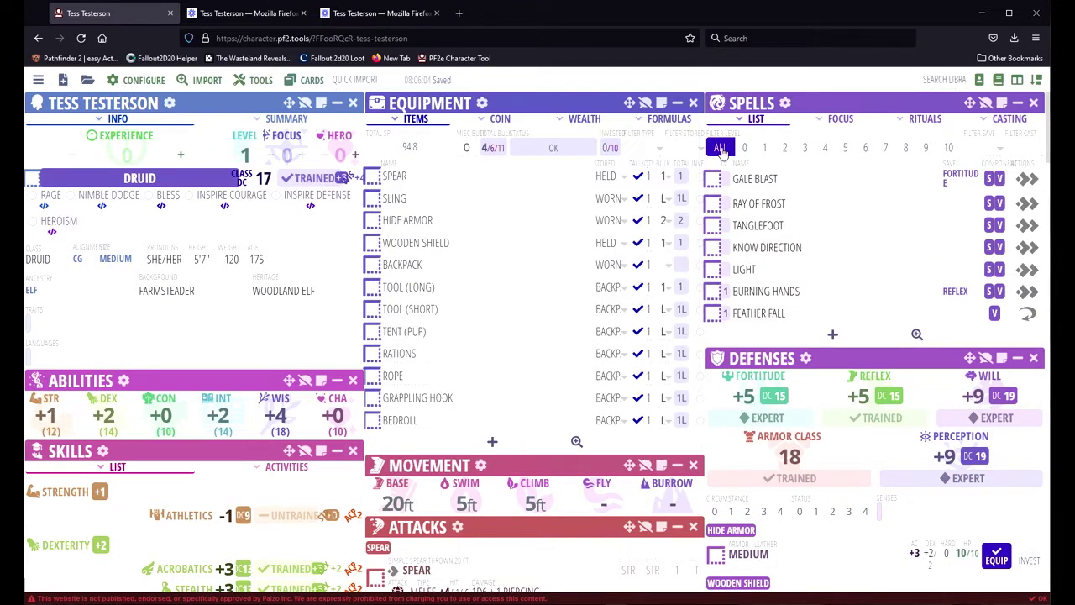
pyautogui.click(743, 149)
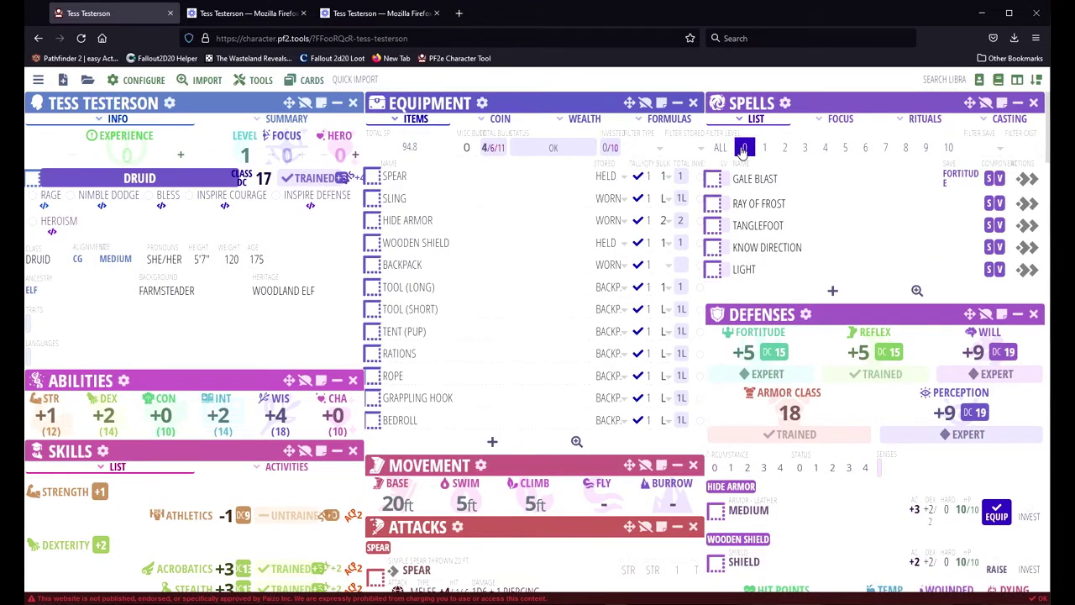
pyautogui.moveTo(756, 225)
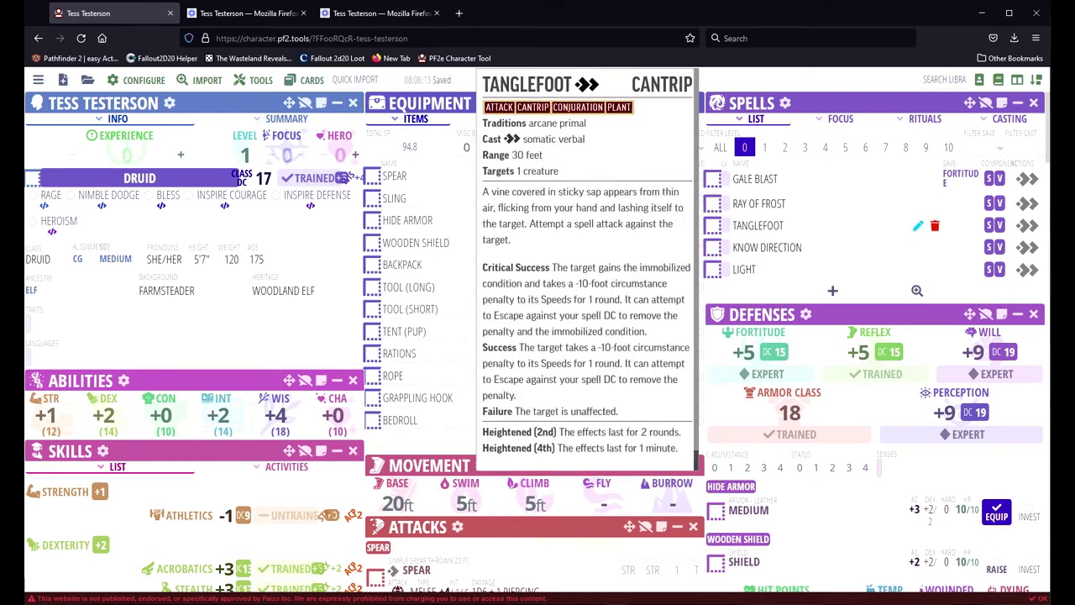
pyautogui.click(765, 150)
pyautogui.moveTo(760, 199)
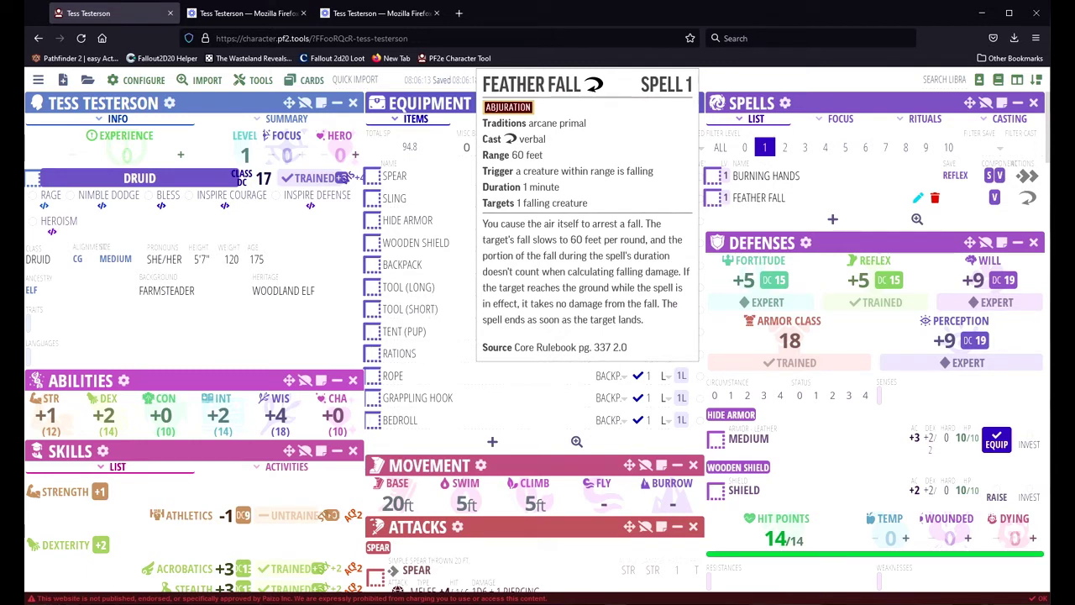
pyautogui.click(741, 148)
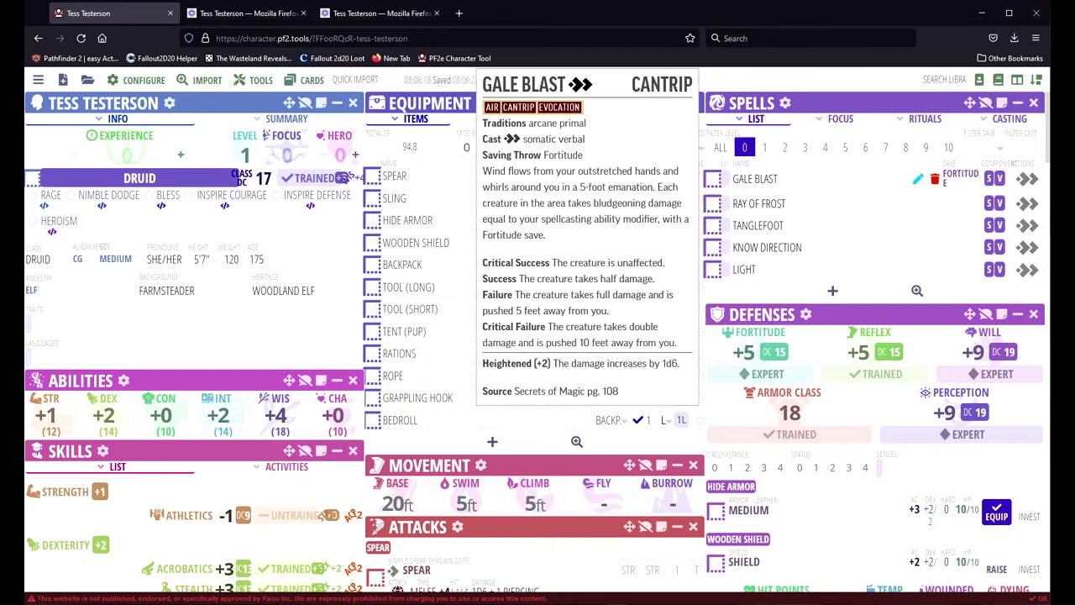
pyautogui.moveTo(759, 203)
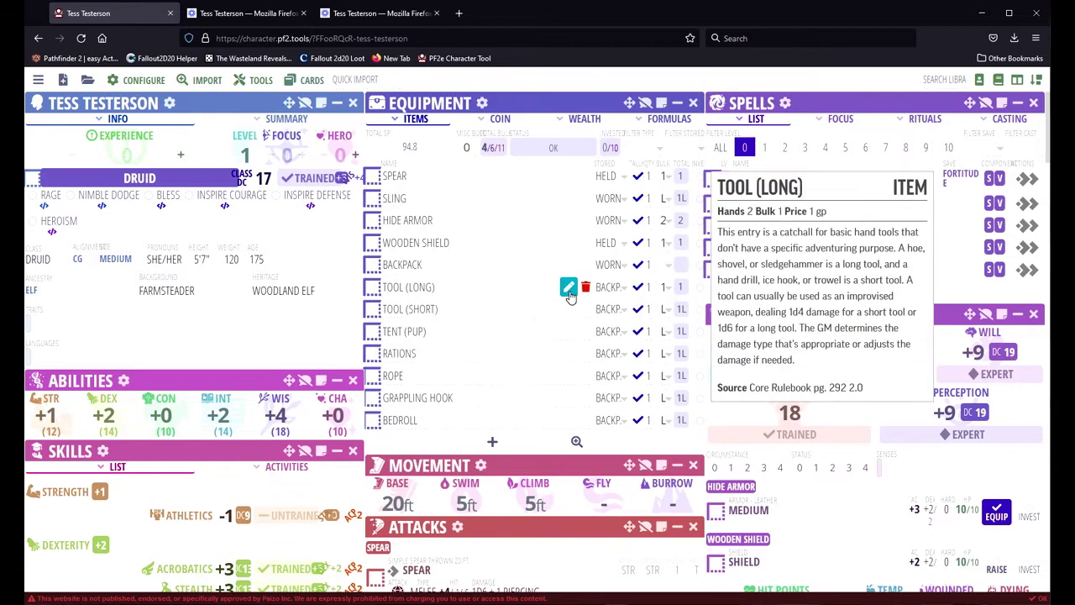
# - Add a new attack to the Attacks section and change its strike type to Spell
pyautogui.scroll(-6, 569, 319)
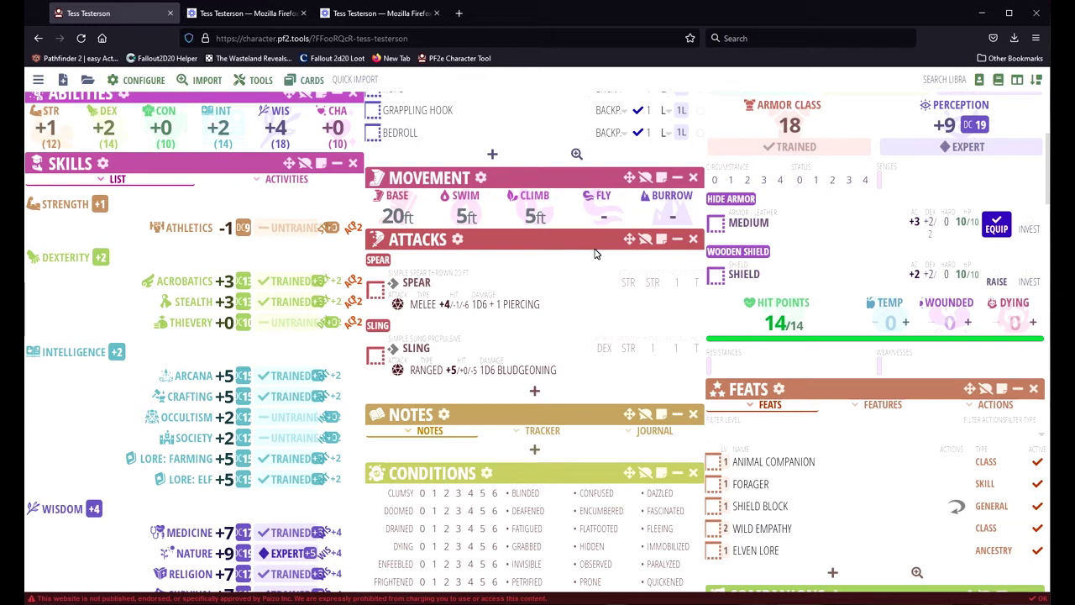
pyautogui.click(577, 399)
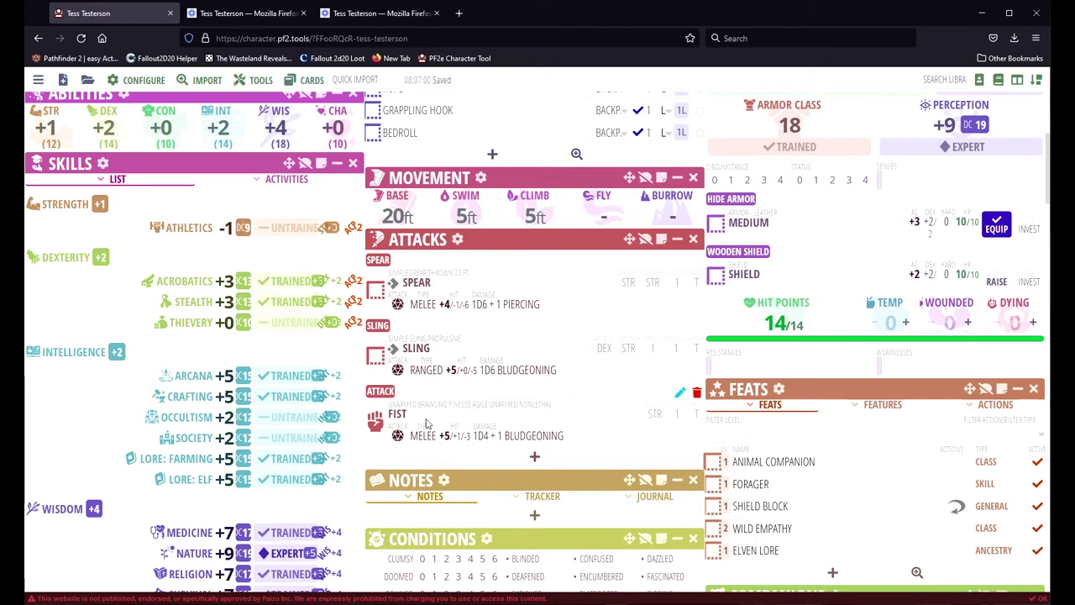
pyautogui.click(679, 392)
pyautogui.click(283, 128)
pyautogui.click(443, 133)
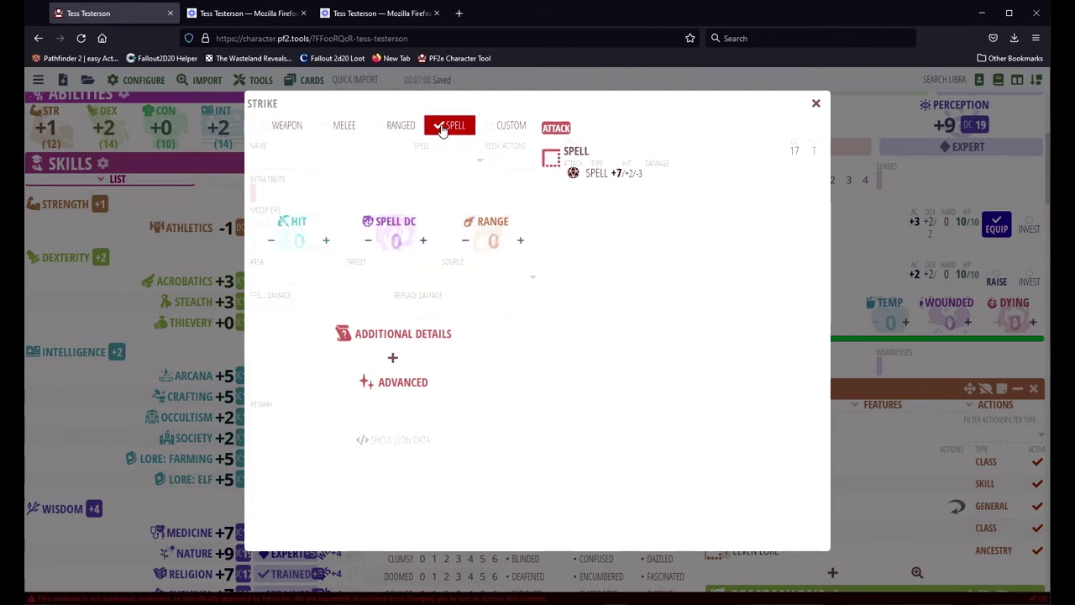
# - Name the spell attack "RAY OF FROST" and link it to the Ray of Frost spell
pyautogui.click(408, 159)
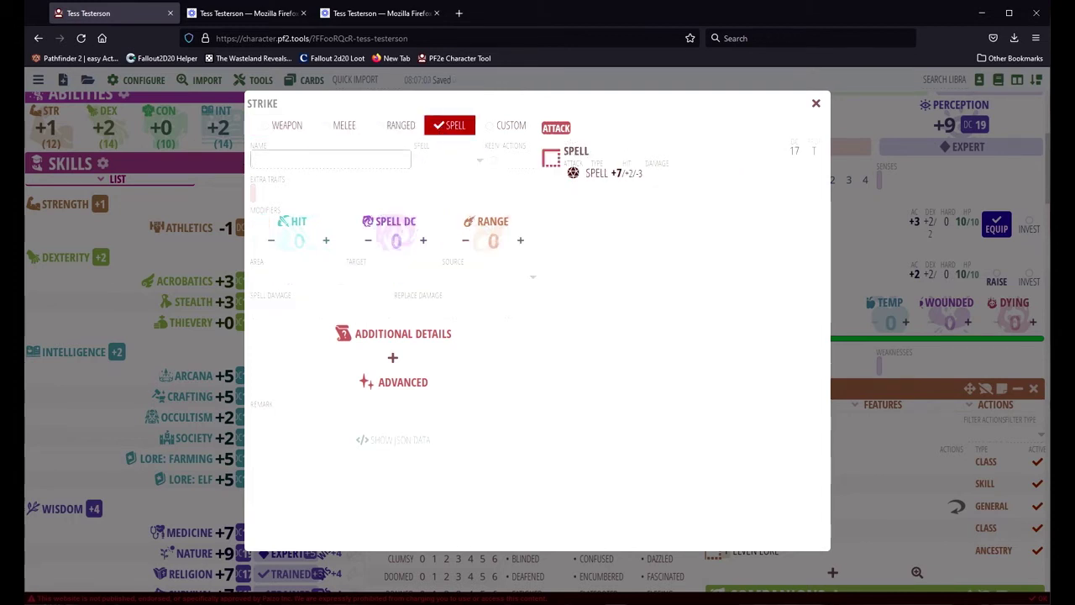
pyautogui.write('RAY OF ')
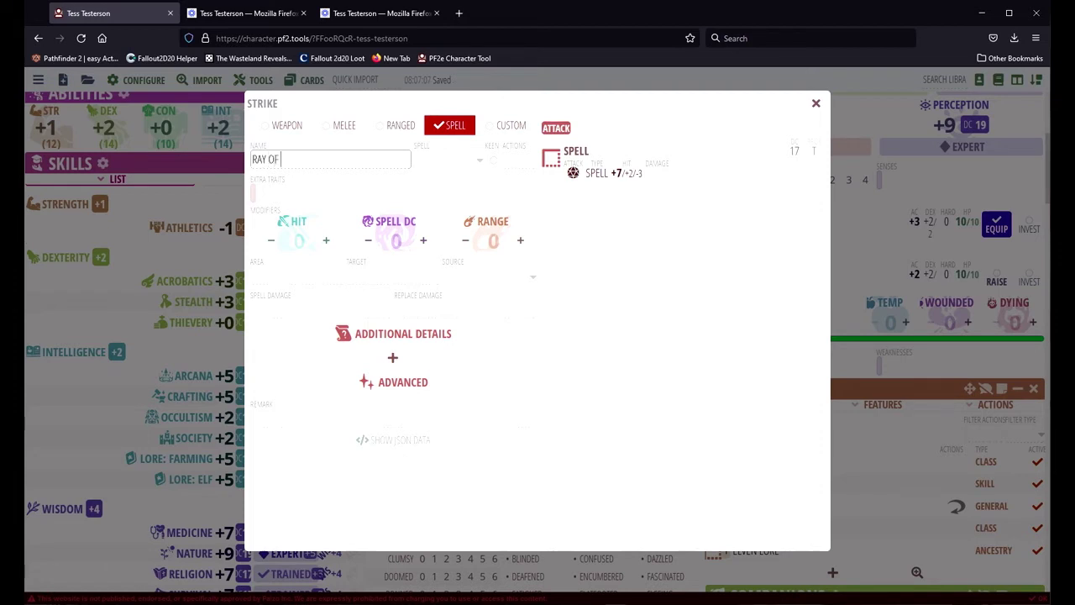
pyautogui.write('FROST')
pyautogui.click(475, 160)
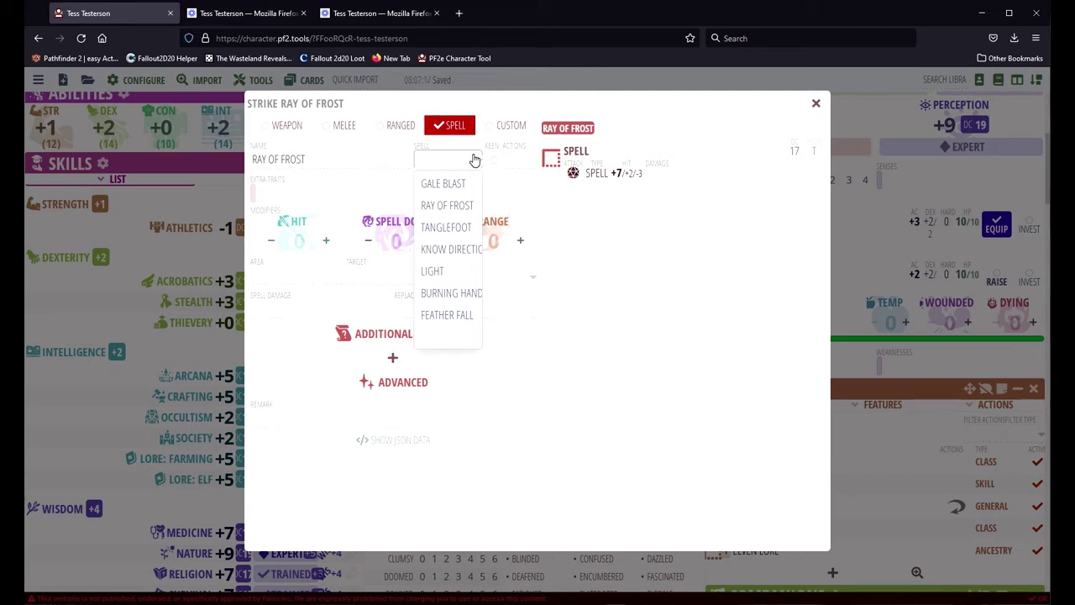
pyautogui.click(461, 206)
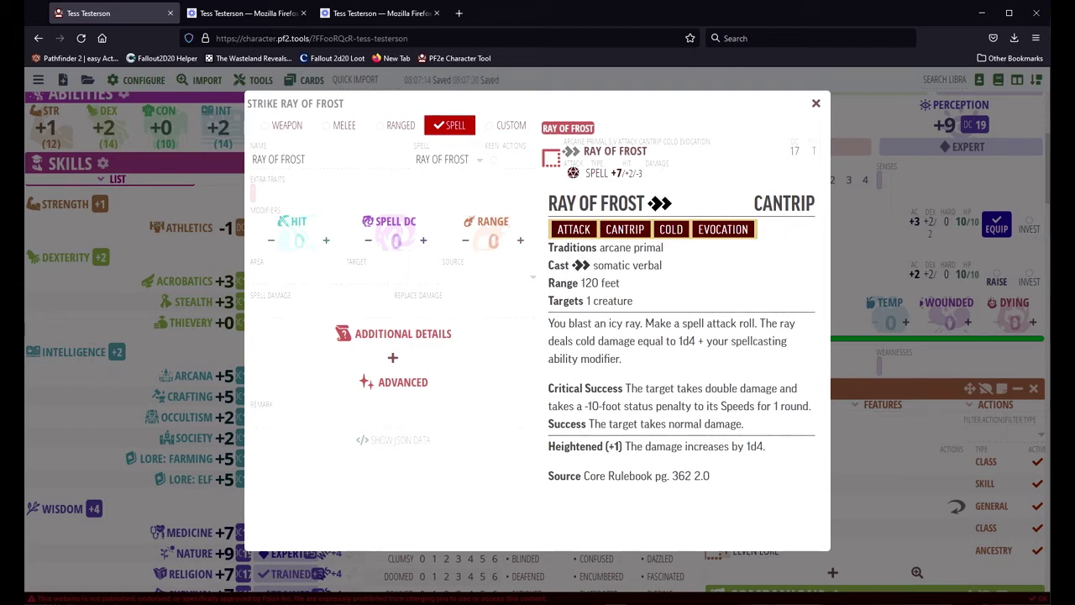
pyautogui.moveTo(620, 175)
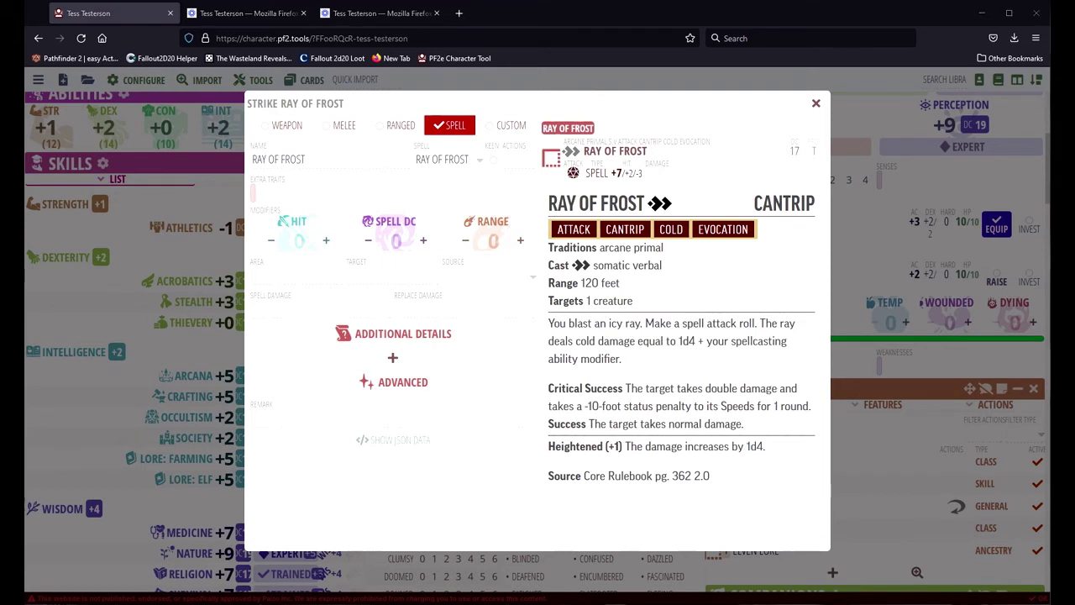
pyautogui.moveTo(291, 275)
pyautogui.mouseDown()
pyautogui.moveTo(223, 284)
pyautogui.moveTo(313, 324)
pyautogui.moveTo(336, 284)
pyautogui.moveTo(287, 276)
pyautogui.mouseUp()
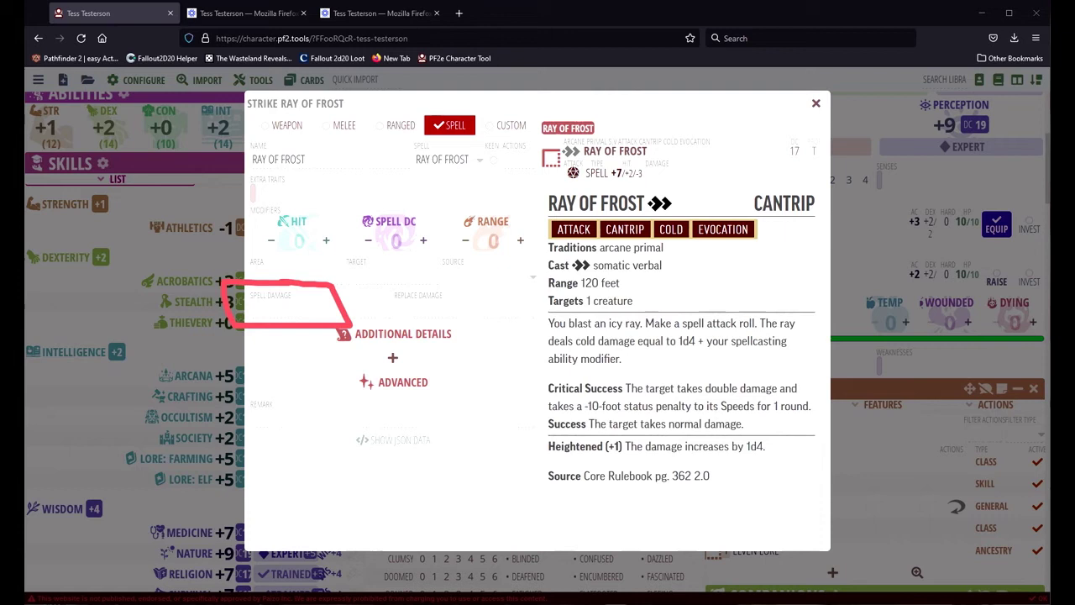
pyautogui.press('Escape')
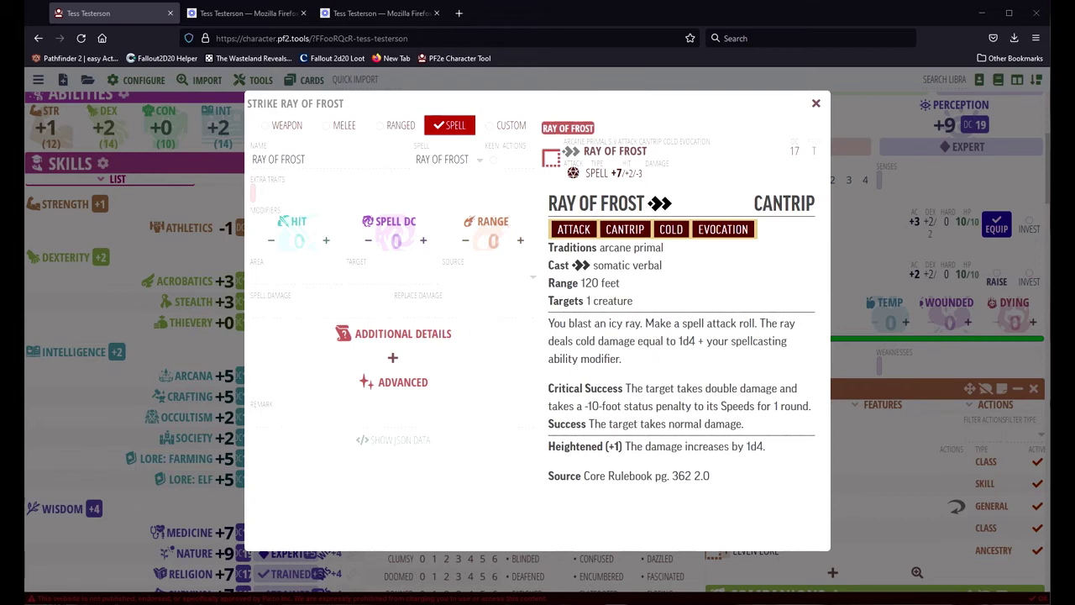
pyautogui.moveTo(678, 341); pyautogui.dragTo(696, 341)
pyautogui.click(695, 341)
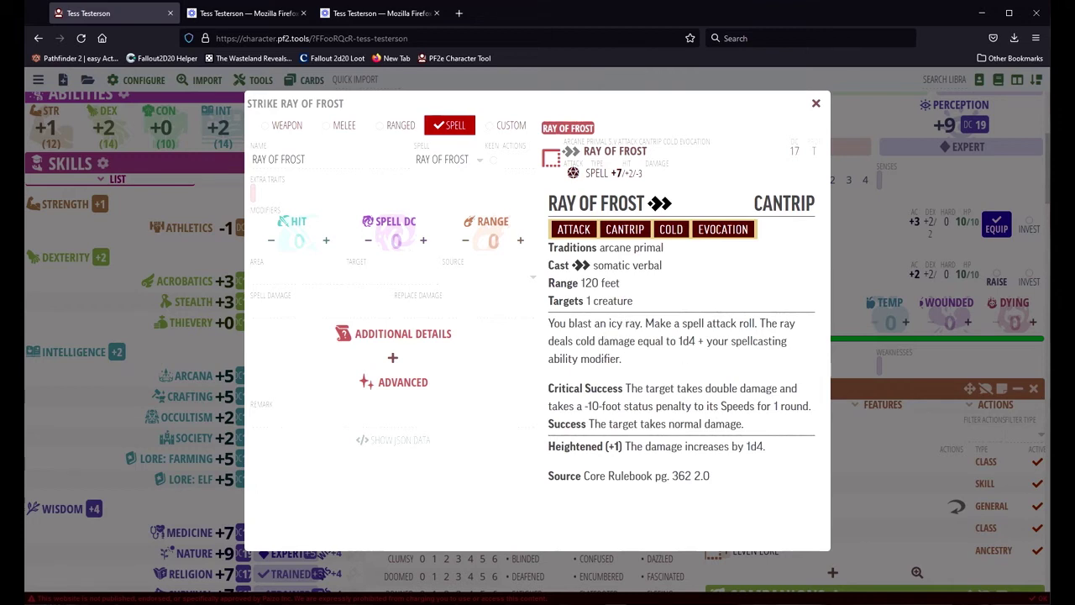
# - Set the Ray of Frost attack's spell damage to 1D4 + 4 and close the strike editor
pyautogui.click(282, 307)
pyautogui.write('1D4 ')
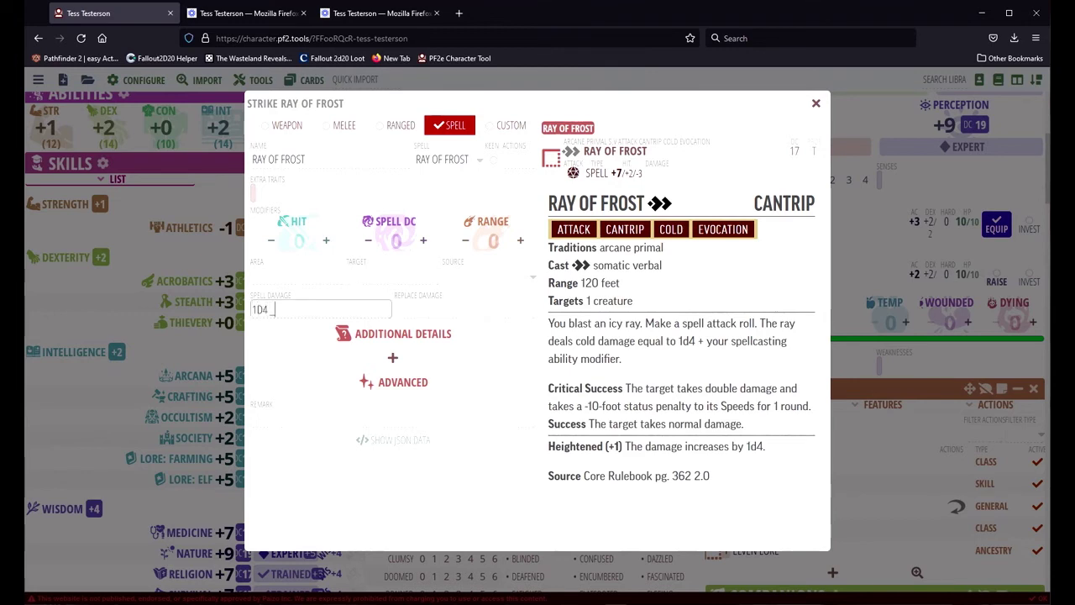
pyautogui.write('+ 4')
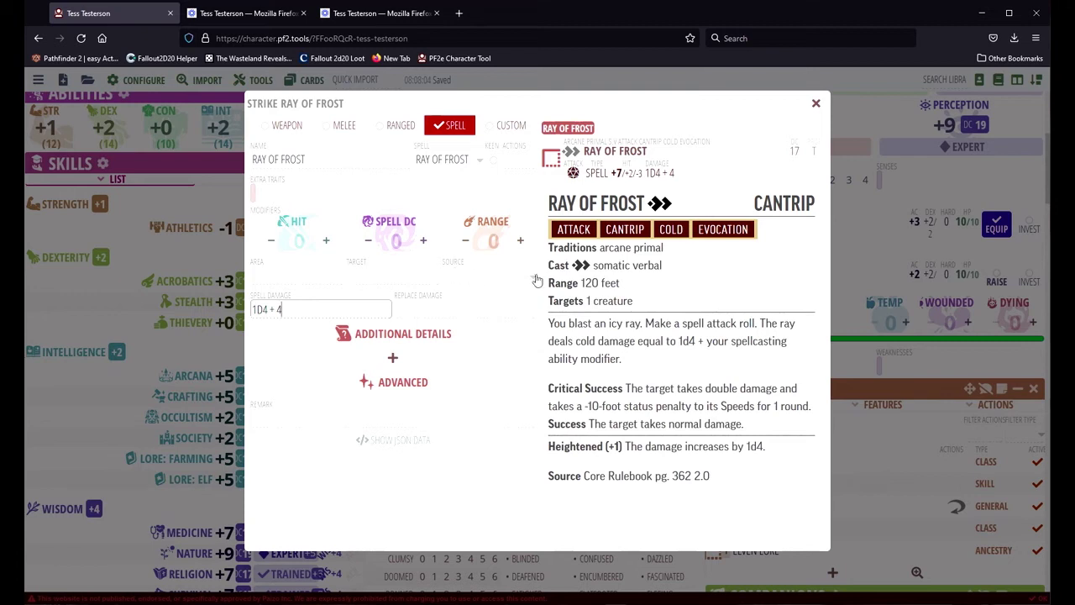
pyautogui.click(815, 105)
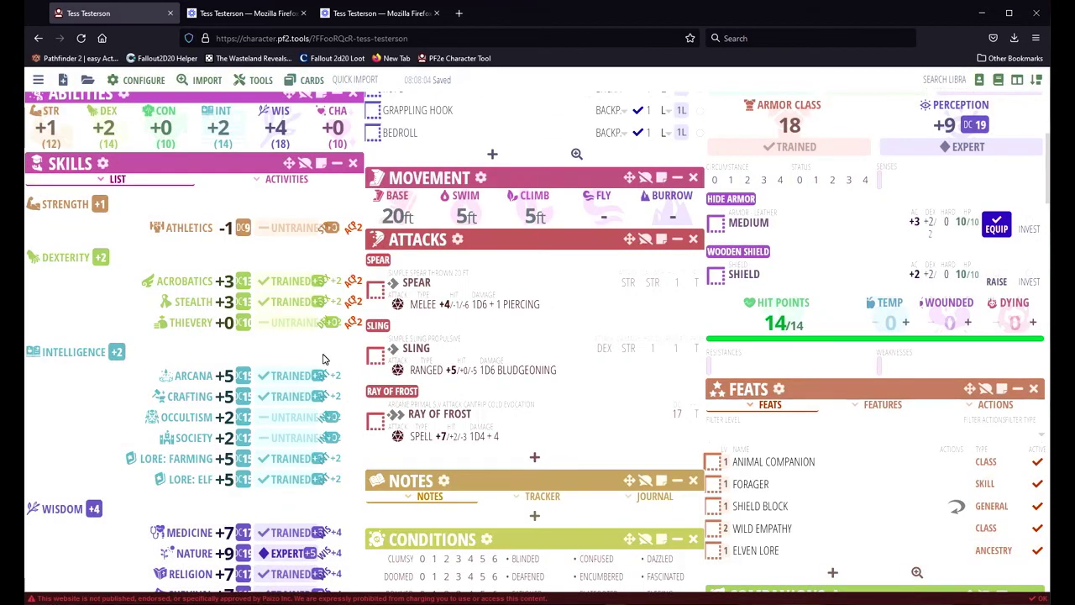
# - Add another attack of the Spell type, name it "TAGLEFOOT" and link it to the Tanglefoot spell
pyautogui.moveTo(471, 412)
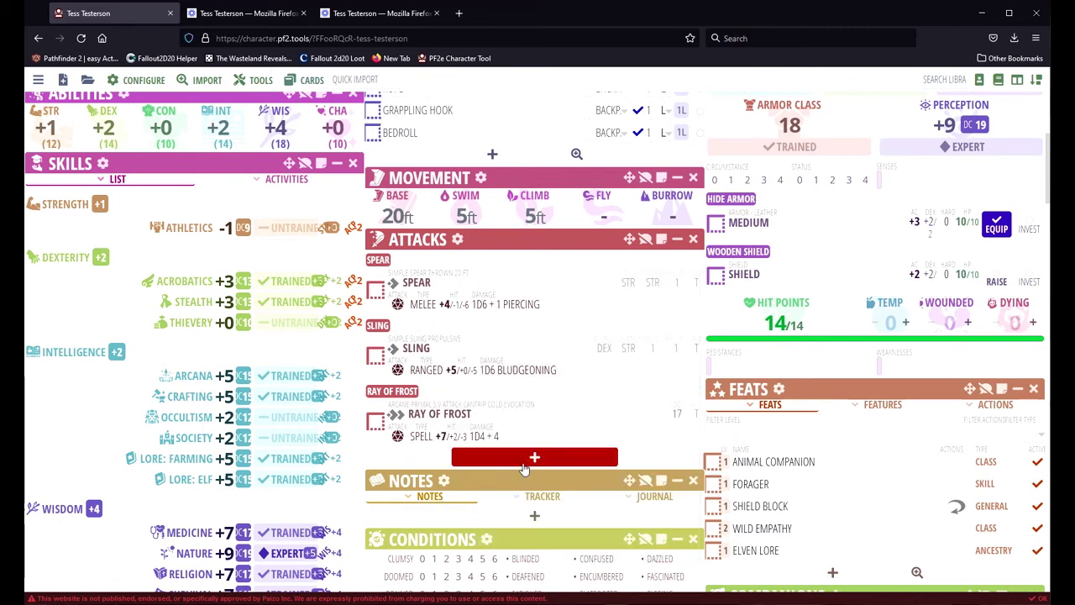
pyautogui.click(533, 460)
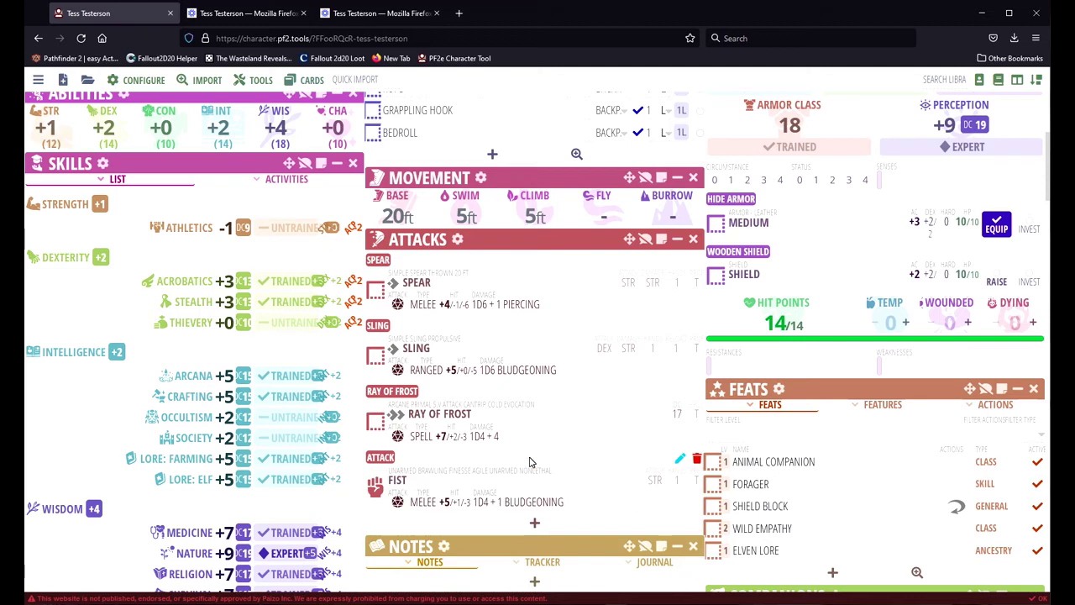
pyautogui.click(680, 459)
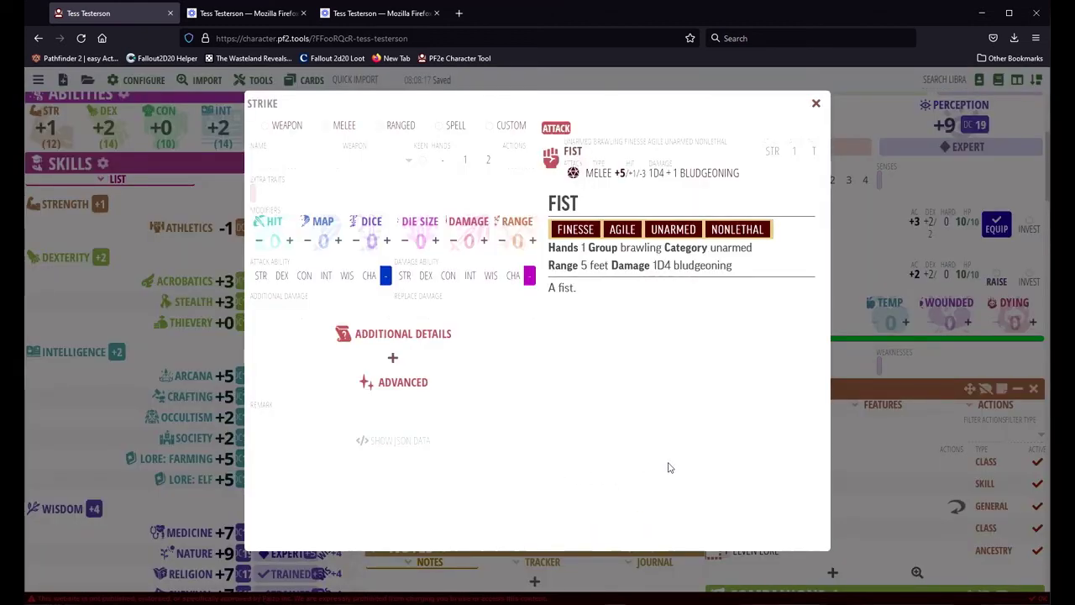
pyautogui.click(451, 126)
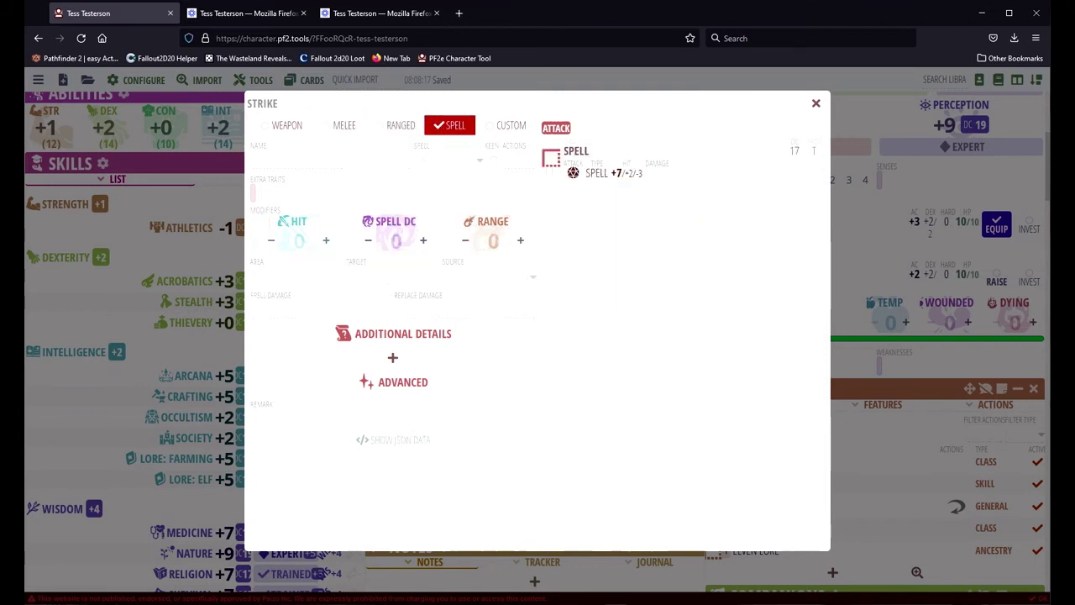
pyautogui.write('TAGLEFOOT')
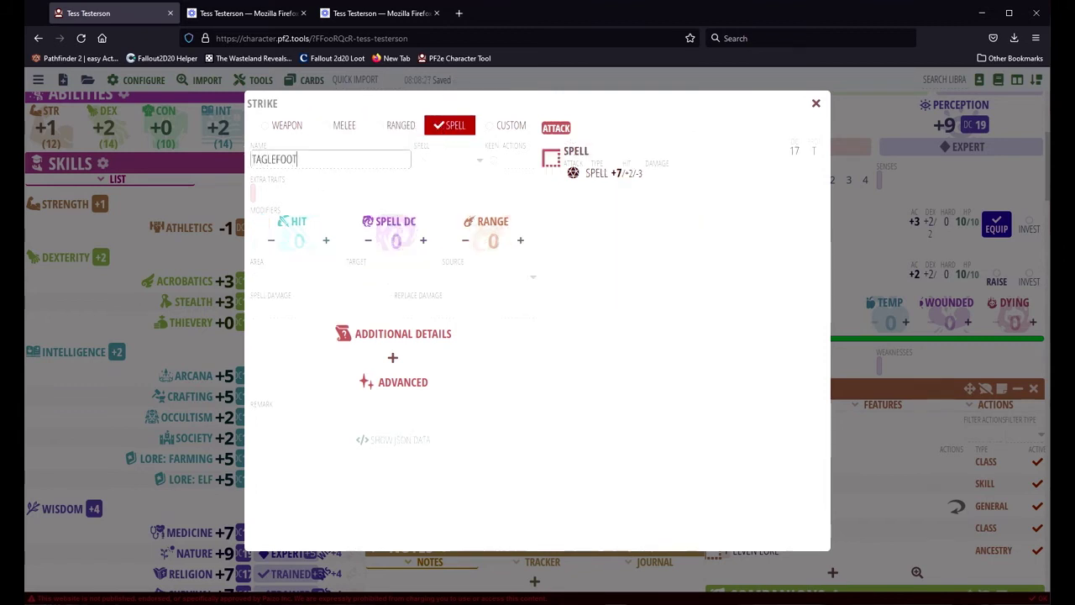
pyautogui.click(456, 167)
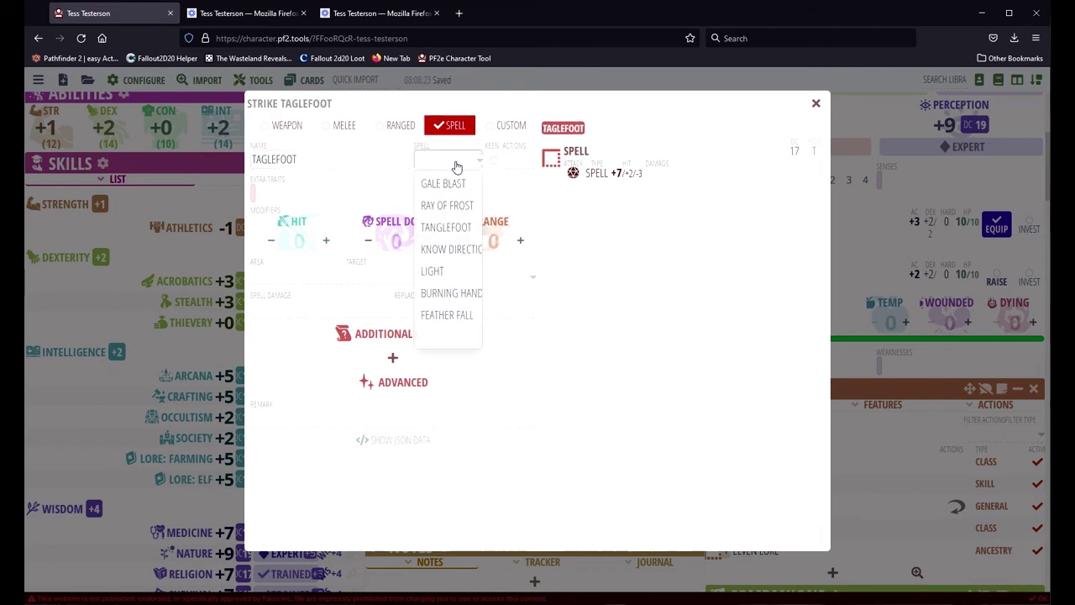
pyautogui.click(451, 230)
# - Read the full Tanglefoot description in the strike editor, including its success and heightened effects, and close the editor
pyautogui.scroll(-2, 680, 336)
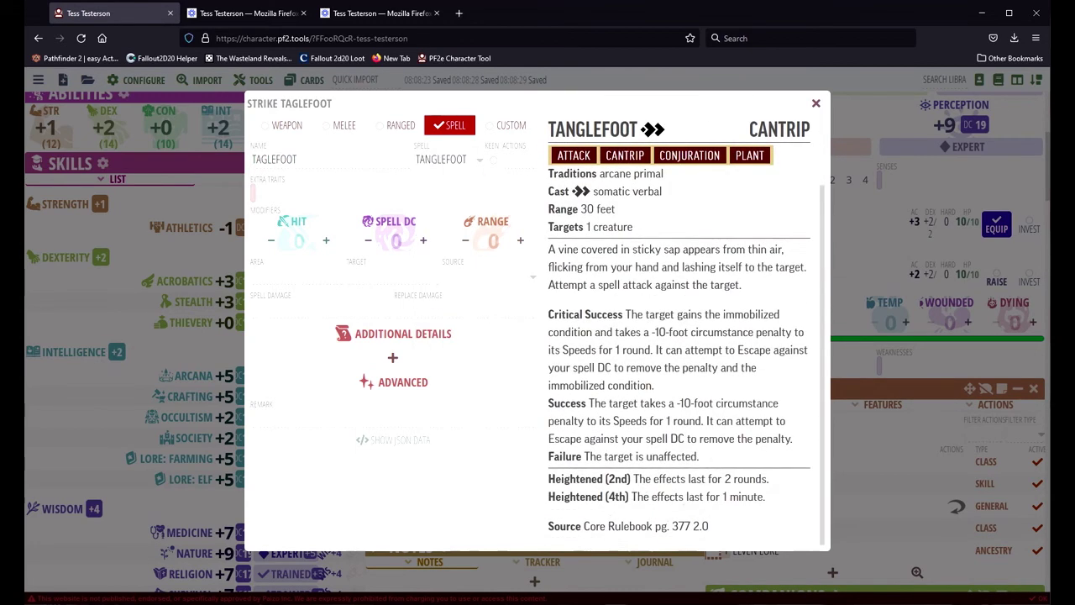
pyautogui.scroll(2, 603, 371)
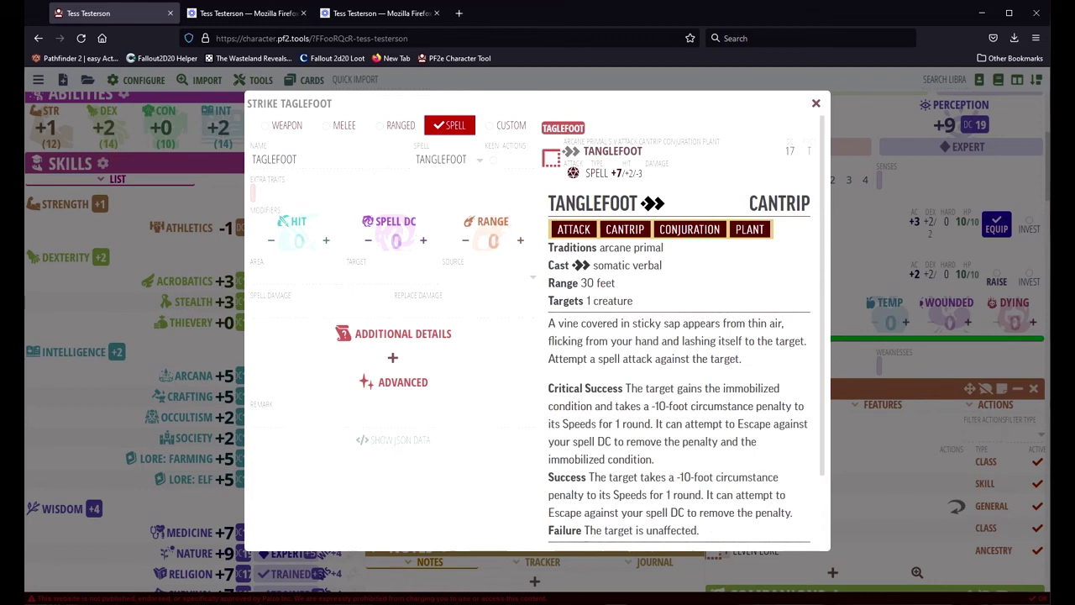
pyautogui.scroll(-2, 681, 332)
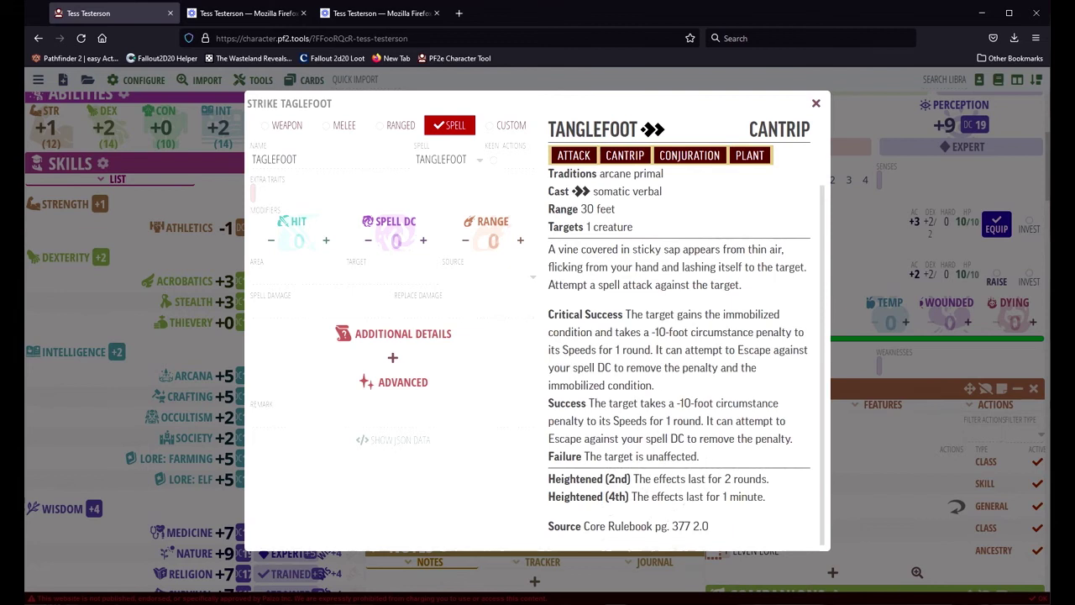
pyautogui.scroll(2, 662, 380)
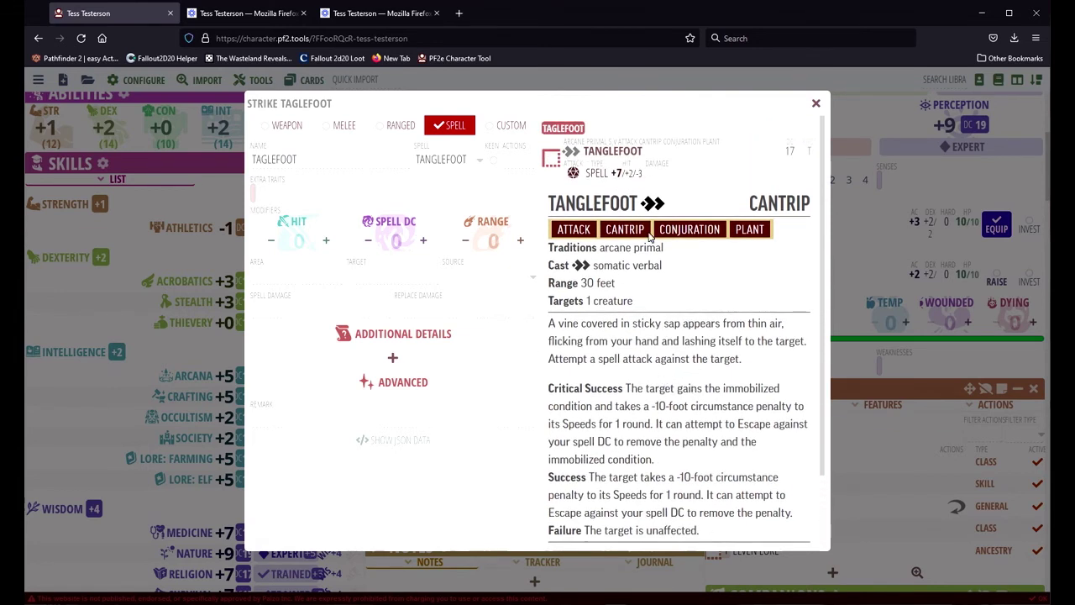
pyautogui.scroll(-2, 651, 317)
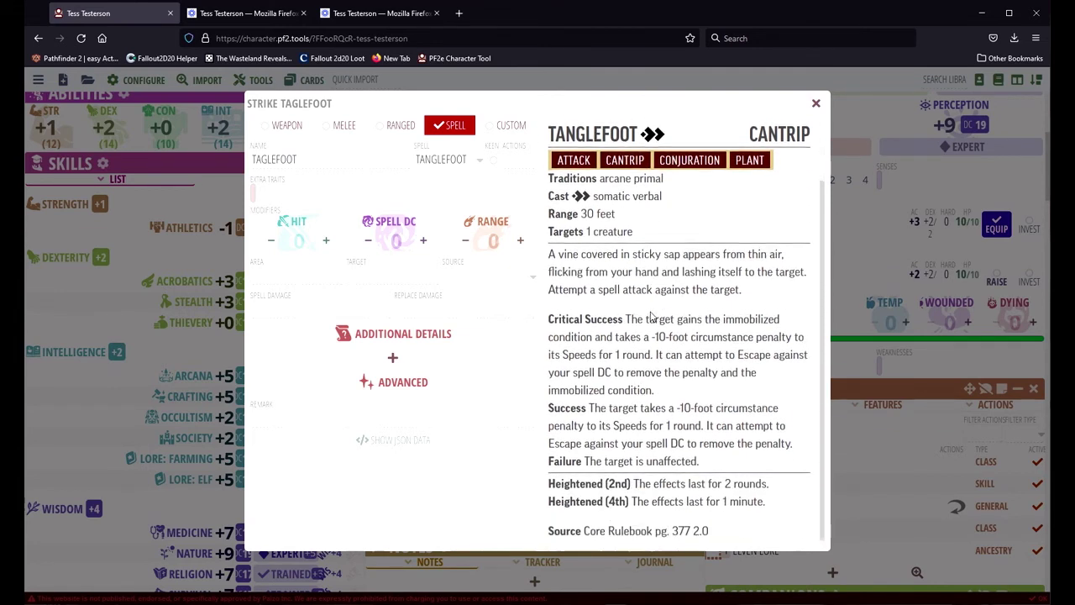
pyautogui.scroll(2, 621, 353)
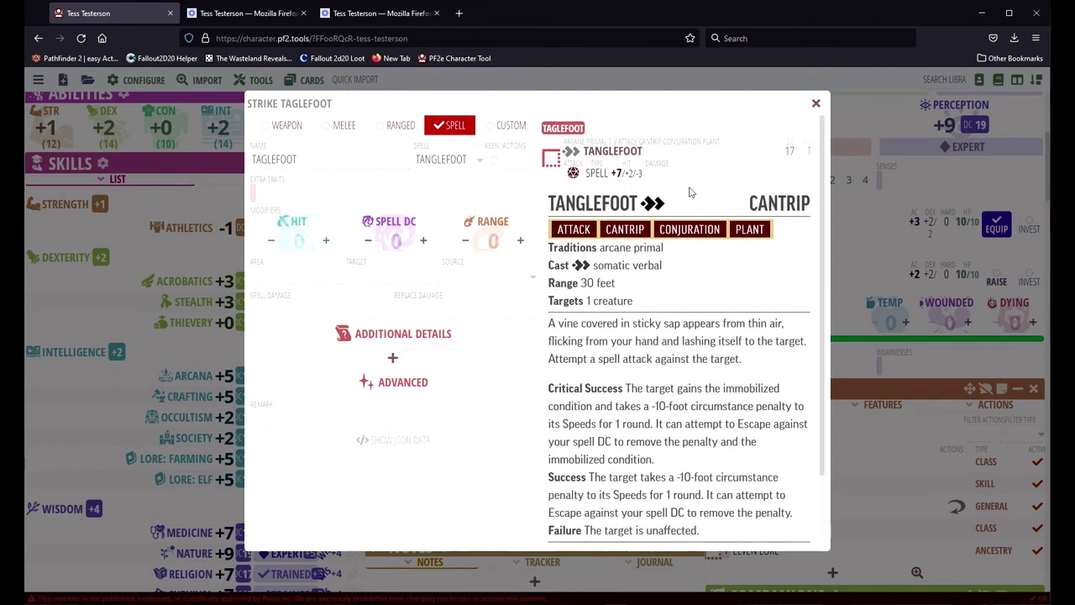
pyautogui.click(815, 103)
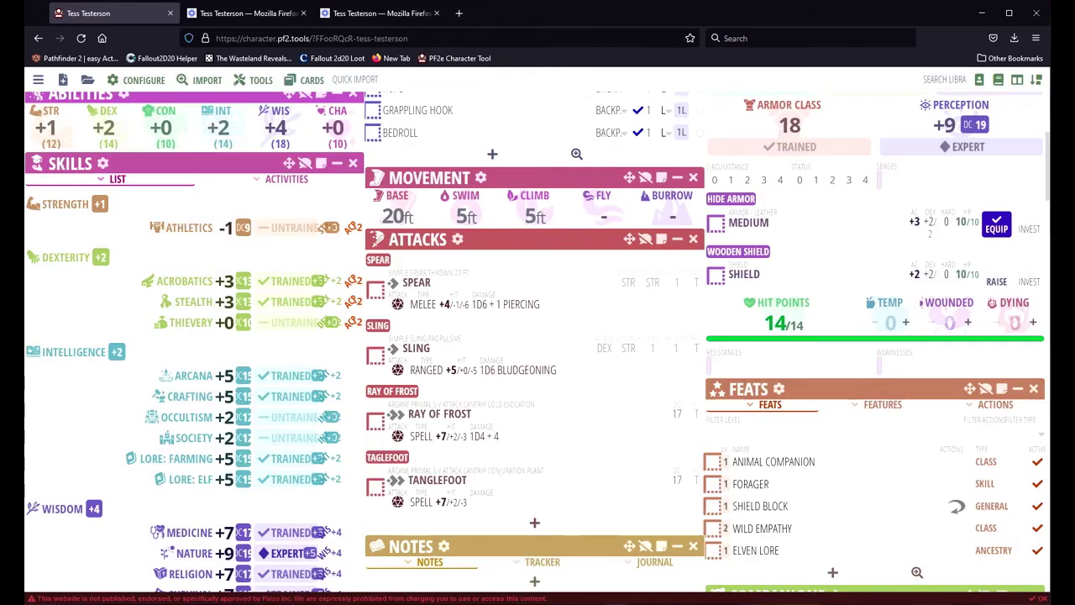
# - Review the Ray of Frost and Tanglefoot attack entries, and filter the spell list by level 1 to read Burning Hands
pyautogui.moveTo(694, 393)
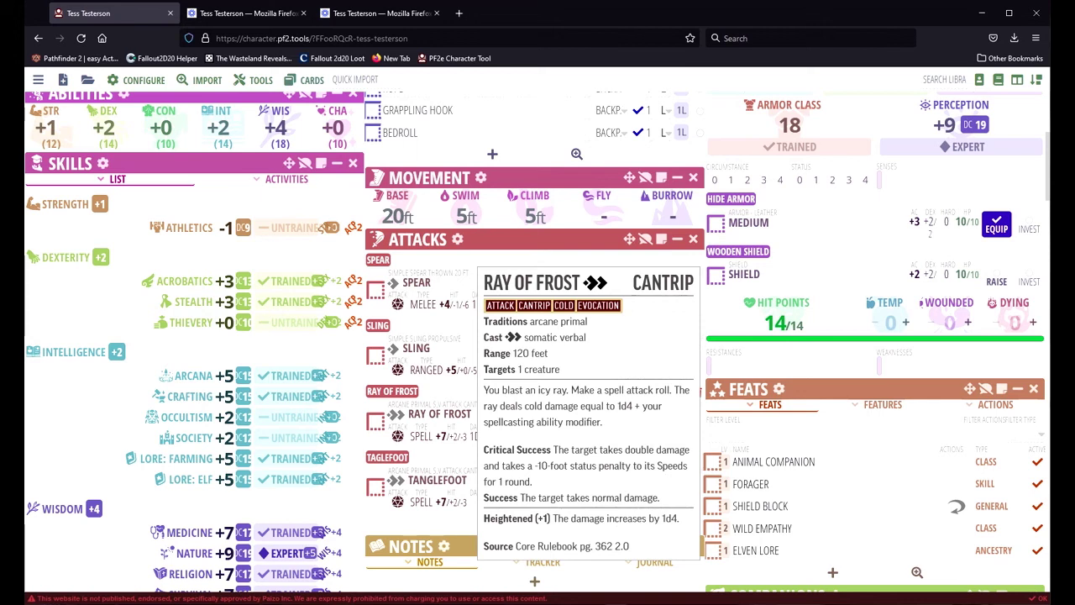
pyautogui.moveTo(437, 480)
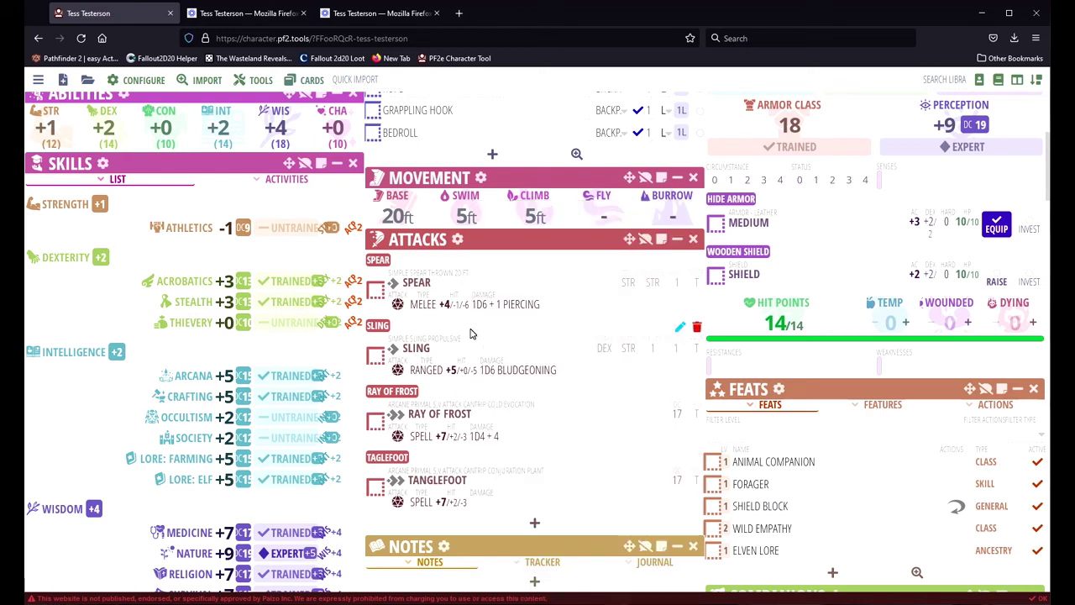
pyautogui.scroll(4, 538, 336)
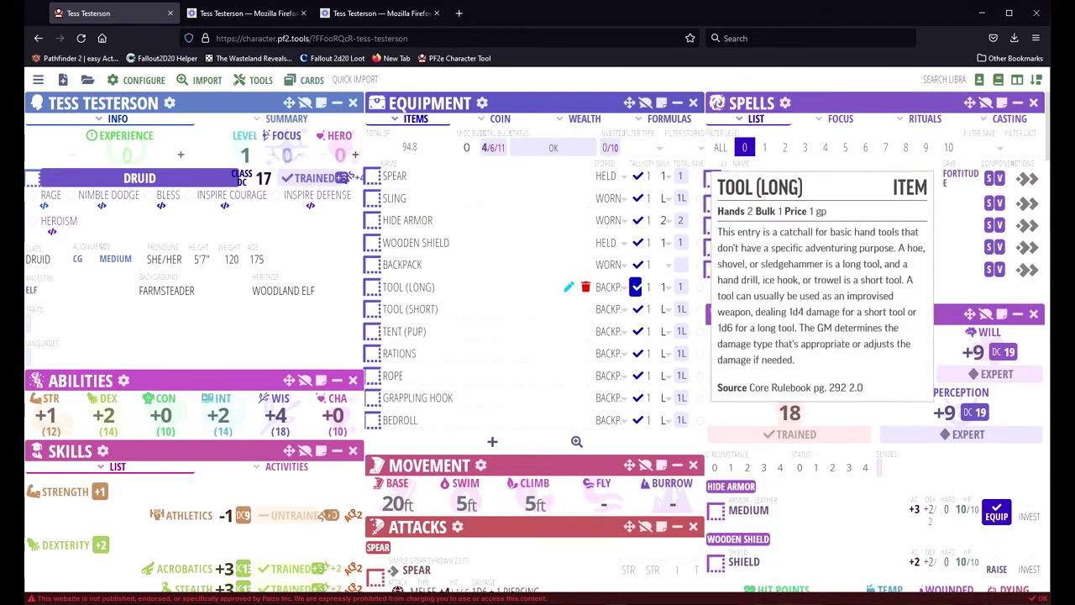
pyautogui.click(775, 153)
pyautogui.click(769, 151)
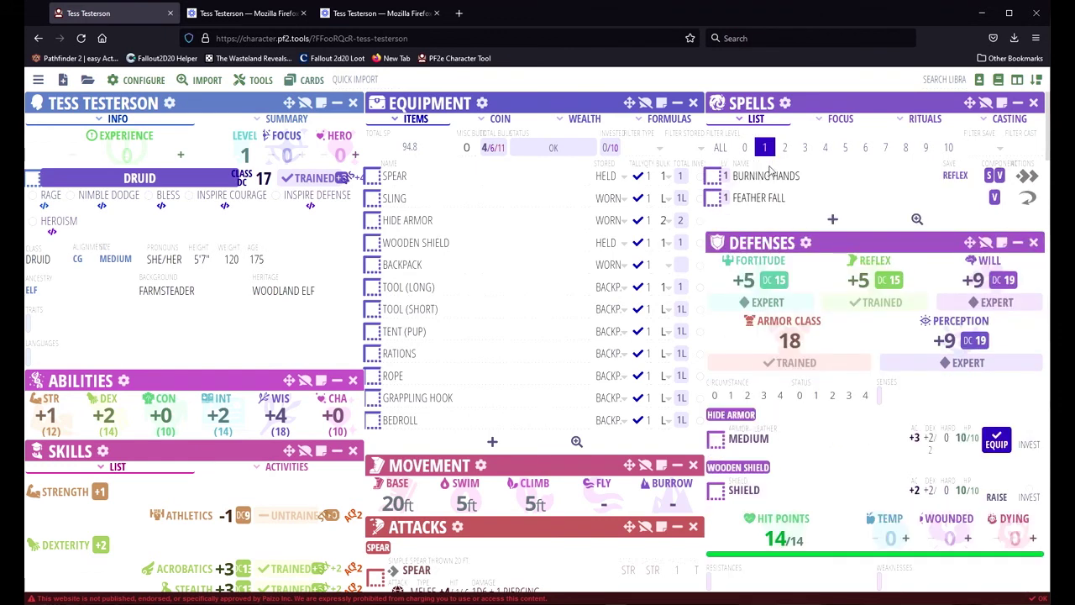
pyautogui.moveTo(769, 175)
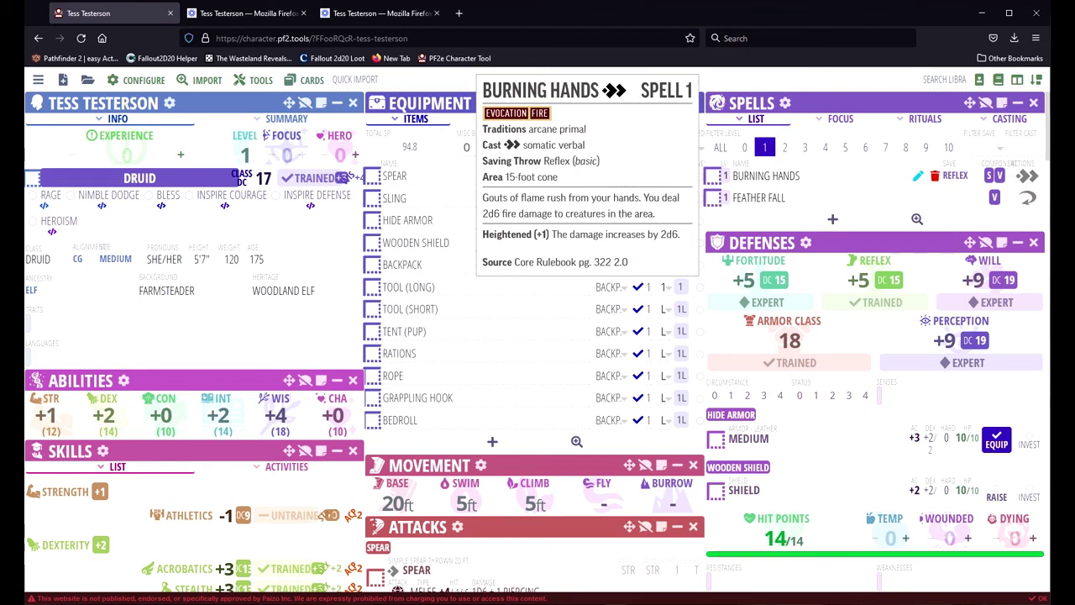
# - Compare the spell list filtered by all levels and by level 1, ending on all levels
pyautogui.click(725, 150)
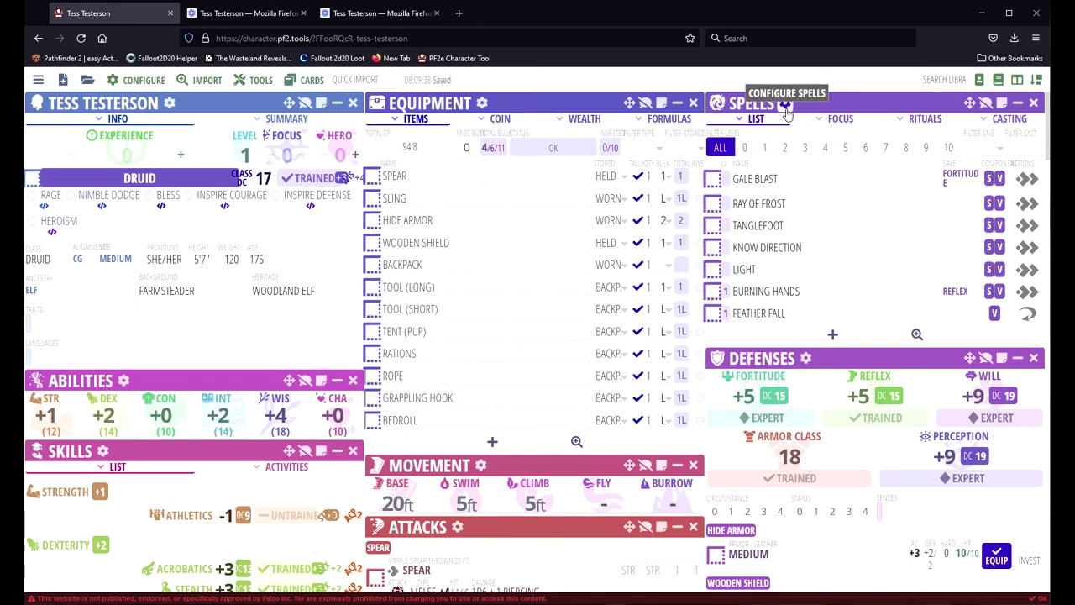
pyautogui.moveTo(767, 291)
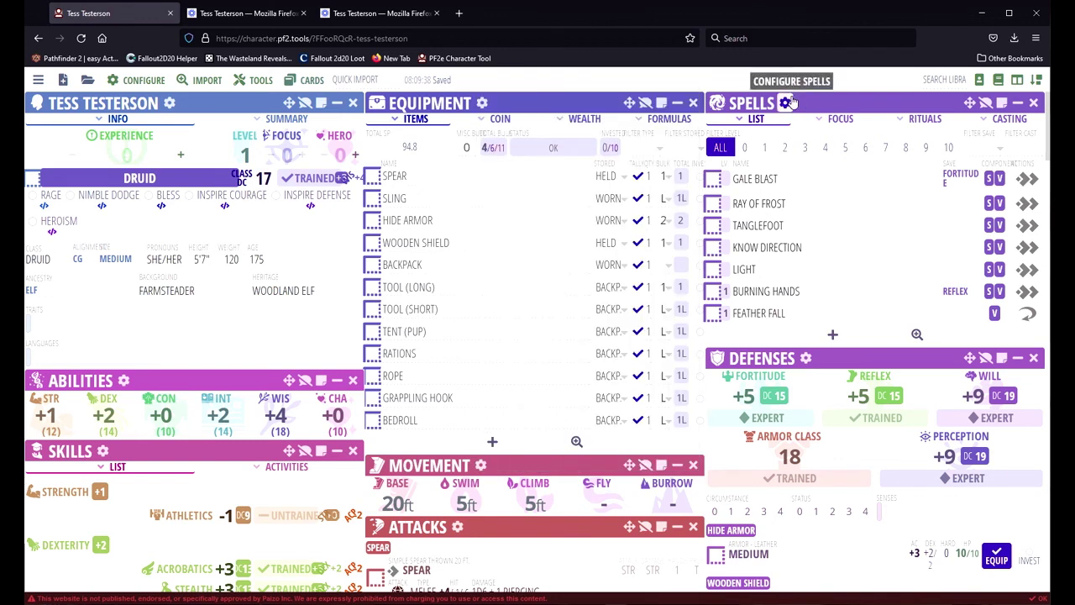
pyautogui.click(765, 148)
pyautogui.click(720, 148)
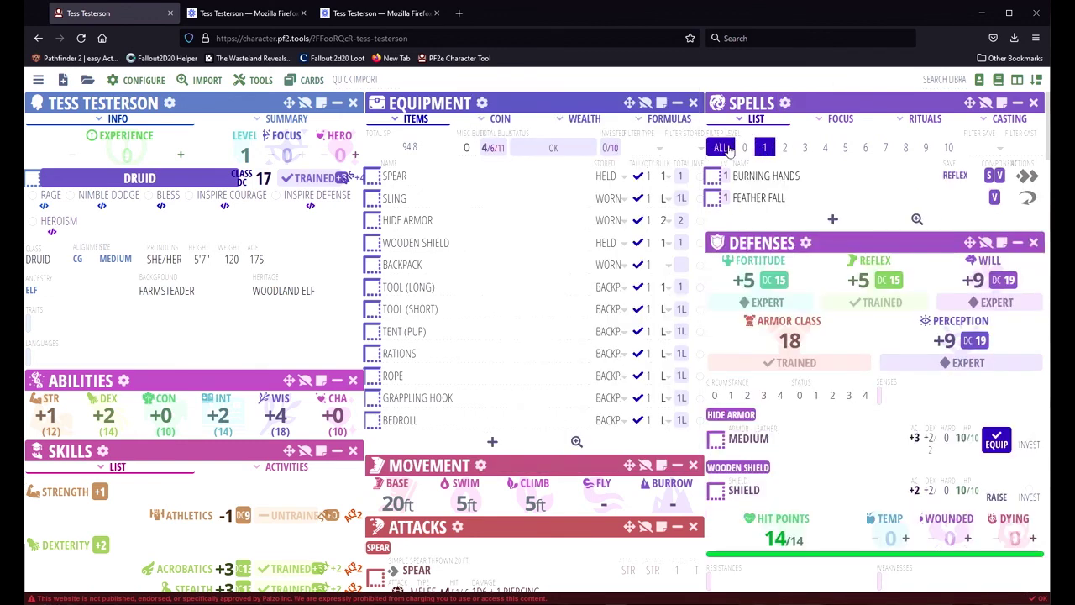
pyautogui.scroll(-2, 492, 305)
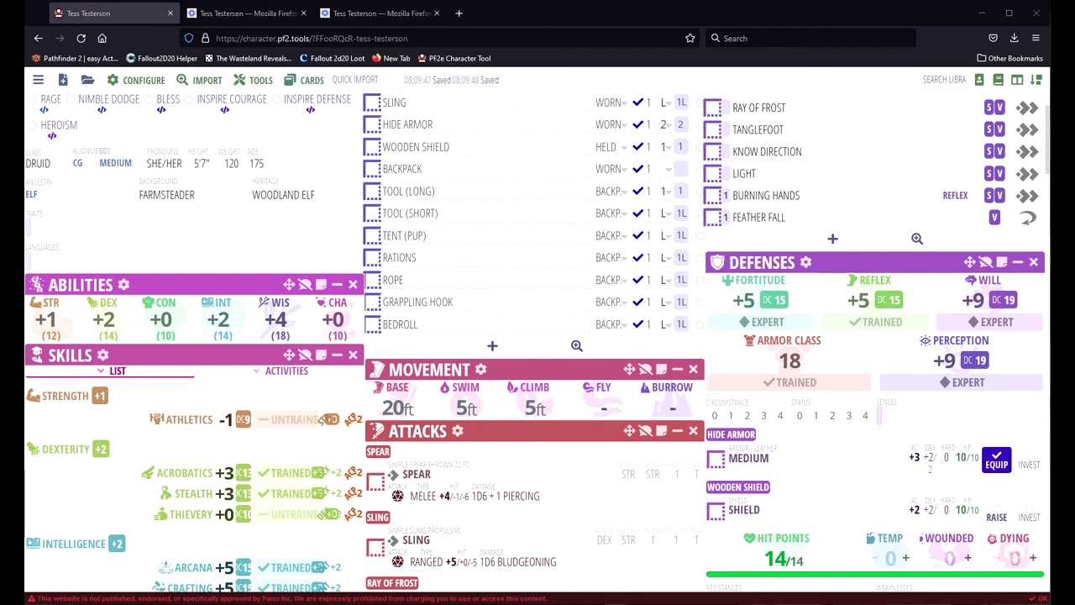
pyautogui.moveTo(471, 302)
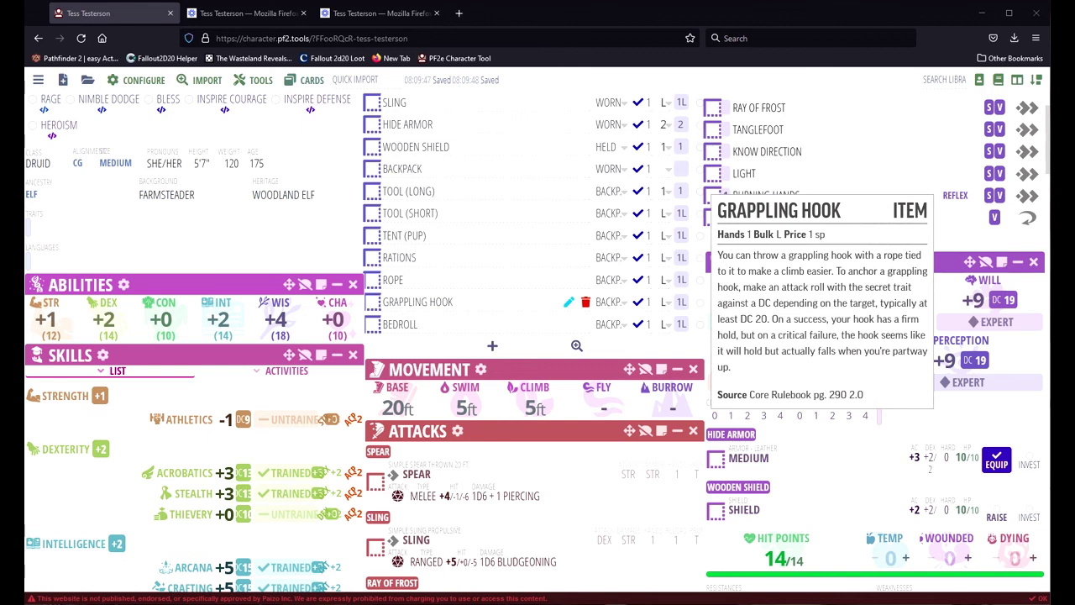
pyautogui.moveTo(575, 325)
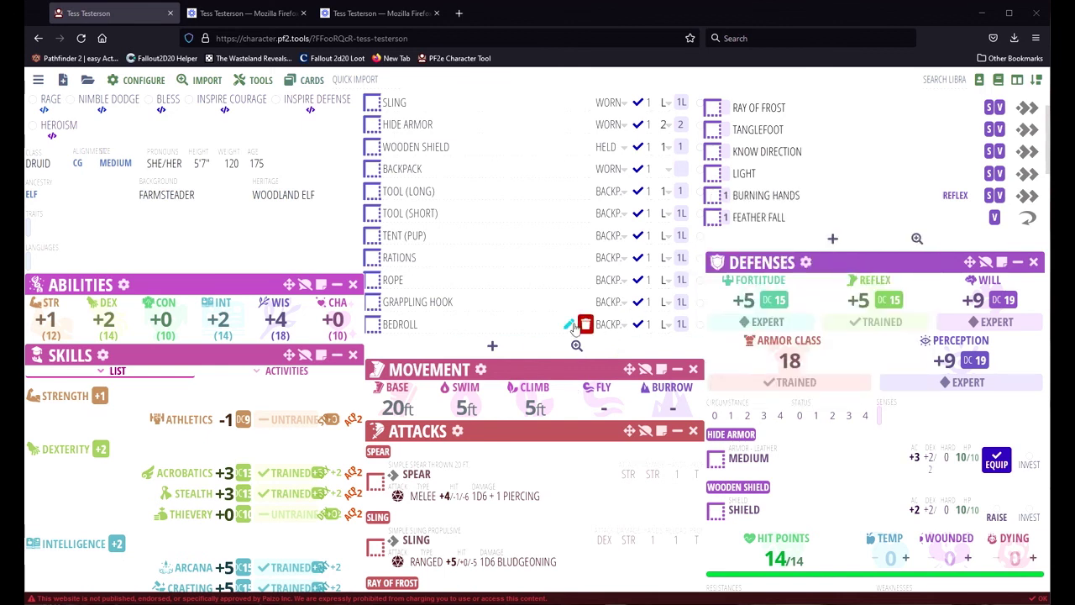
pyautogui.scroll(2, 574, 326)
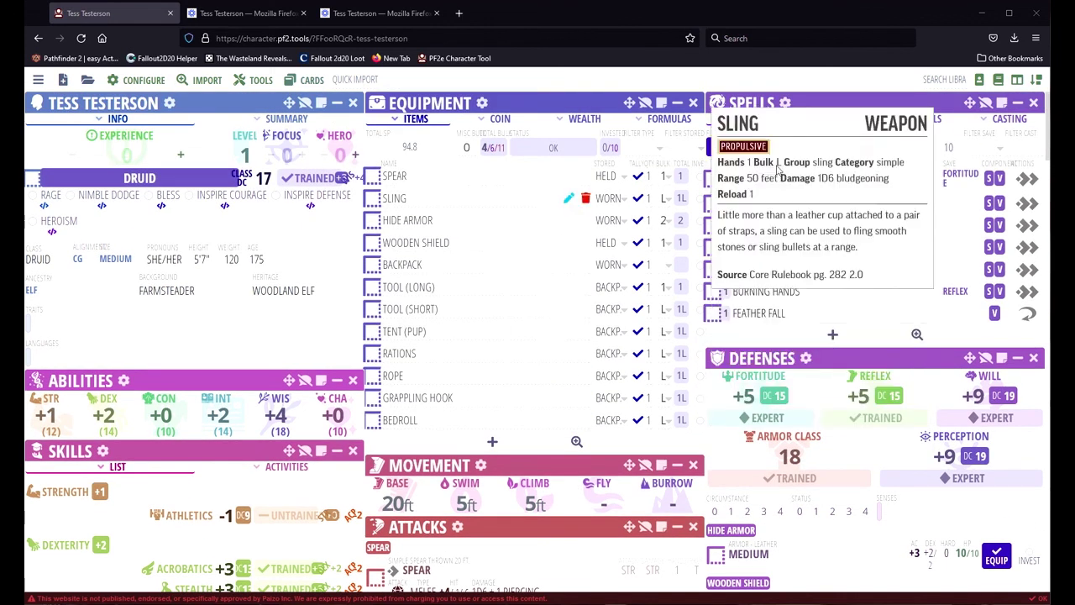
pyautogui.moveTo(811, 172)
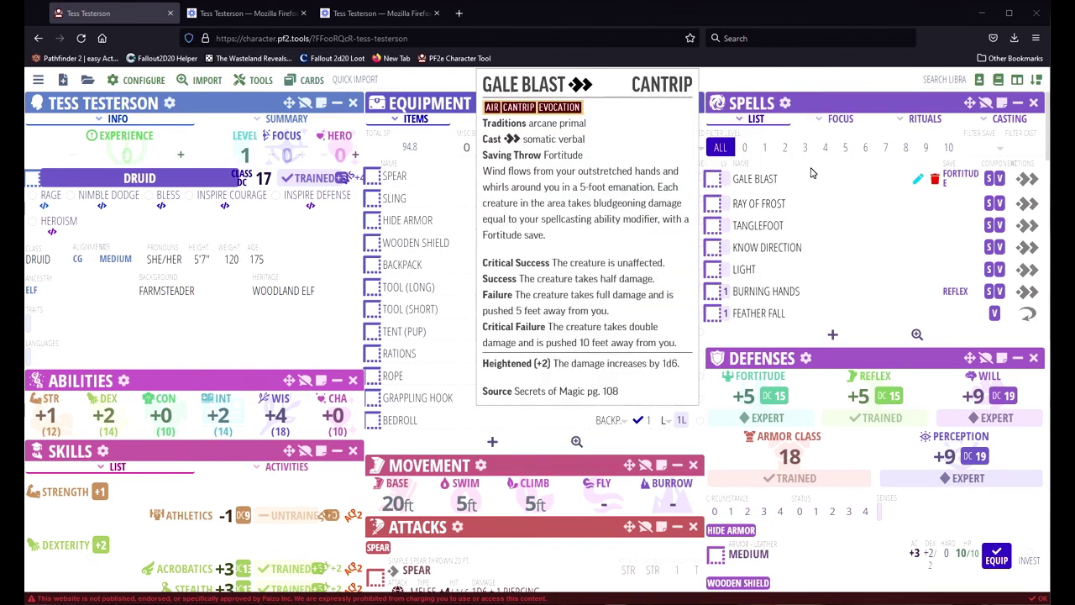
pyautogui.moveTo(504, 243)
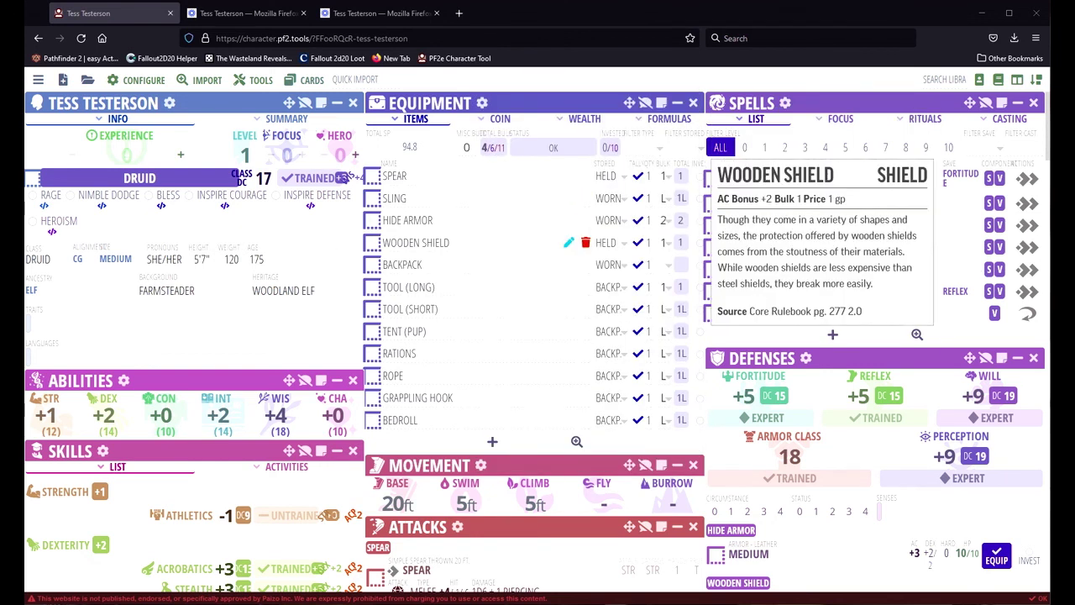